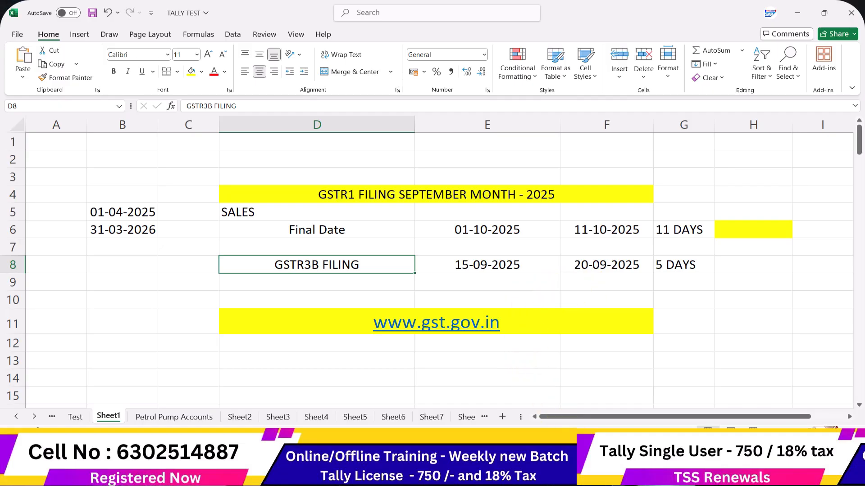
# Bring Chrome forward, close the old GST tab, and load gst.gov.in in a new tab
pyautogui.click(509, 472)
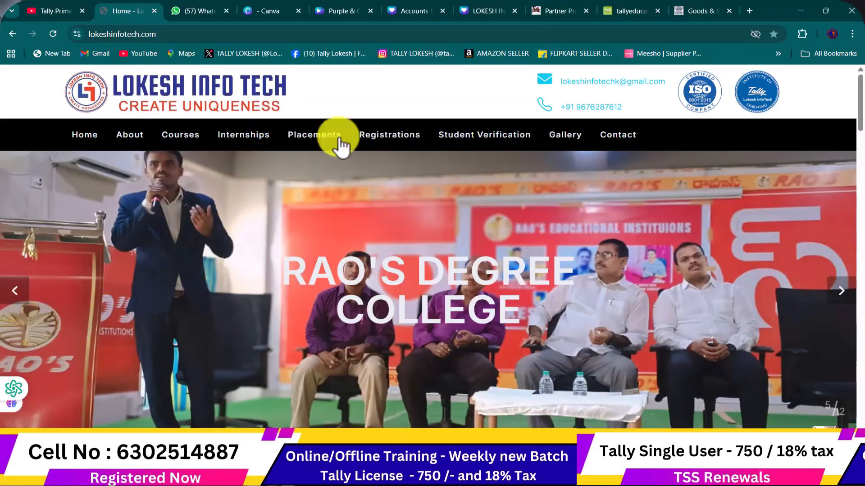
pyautogui.click(727, 10)
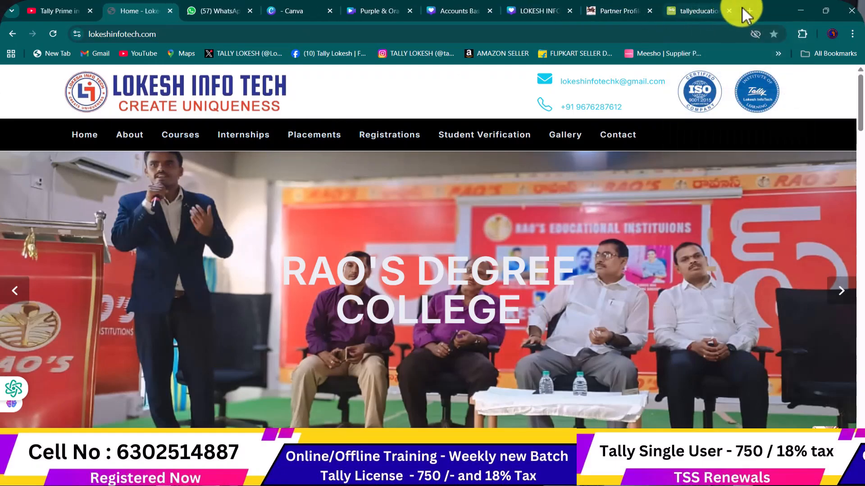
pyautogui.click(742, 7)
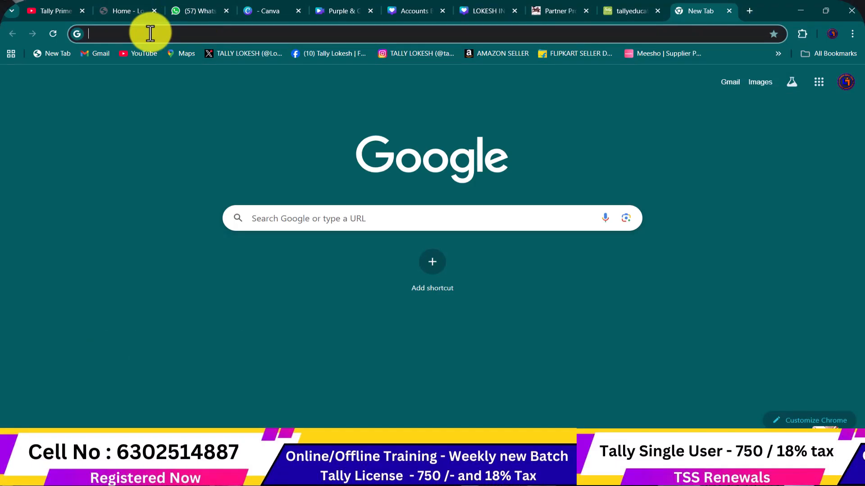
pyautogui.write('GO')
pyautogui.write('ST')
pyautogui.press('BackSpace')
pyautogui.press('BackSpace')
pyautogui.press('BackSpace')
pyautogui.write('ST')
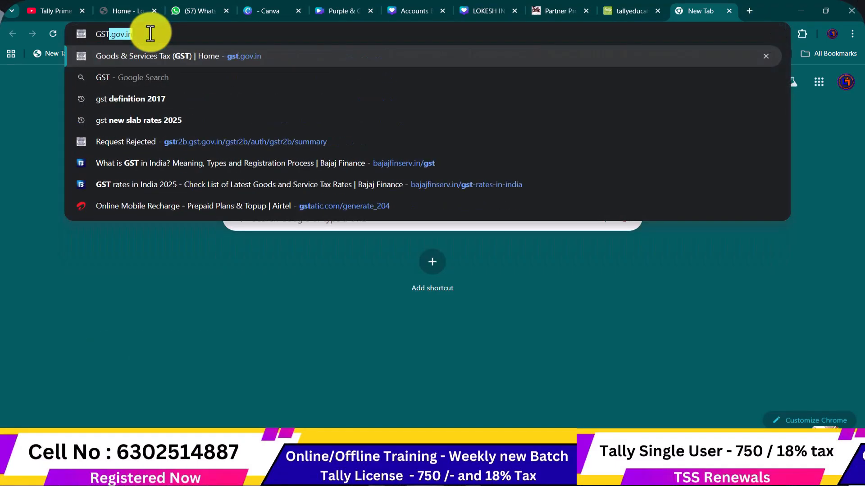
pyautogui.press('Right')
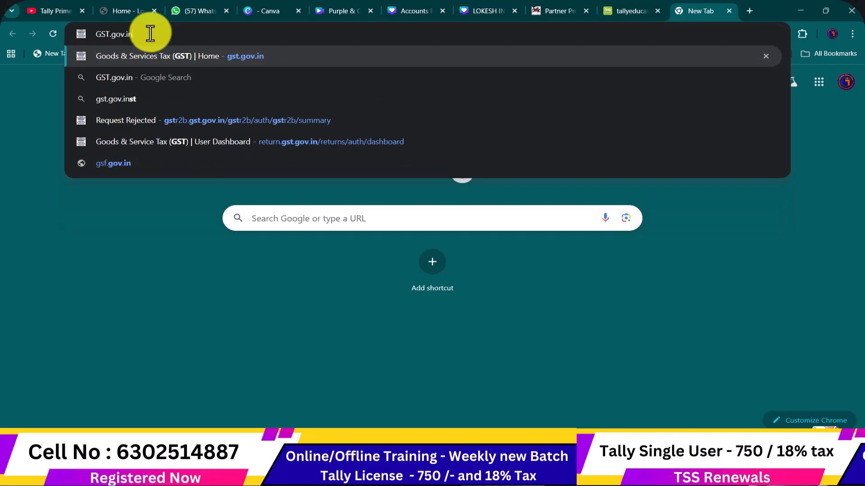
pyautogui.press('Return')
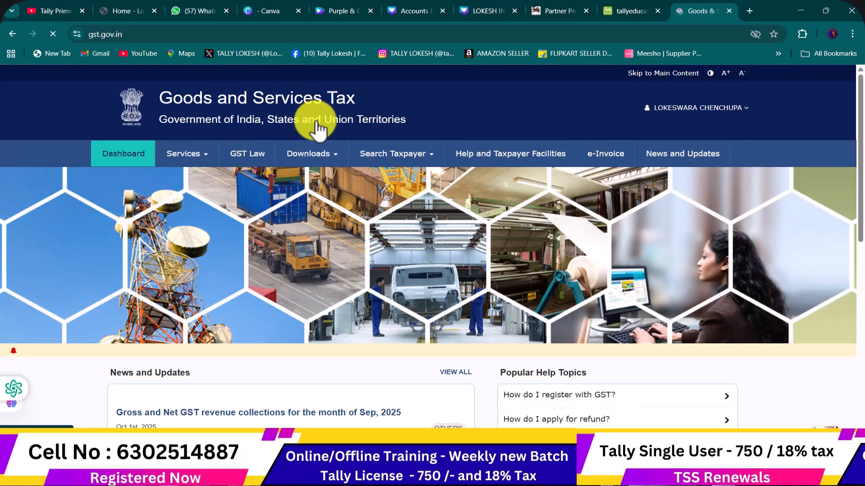
# Log out of the GST portal, then log back in with the saved credentials and captcha
pyautogui.click(710, 113)
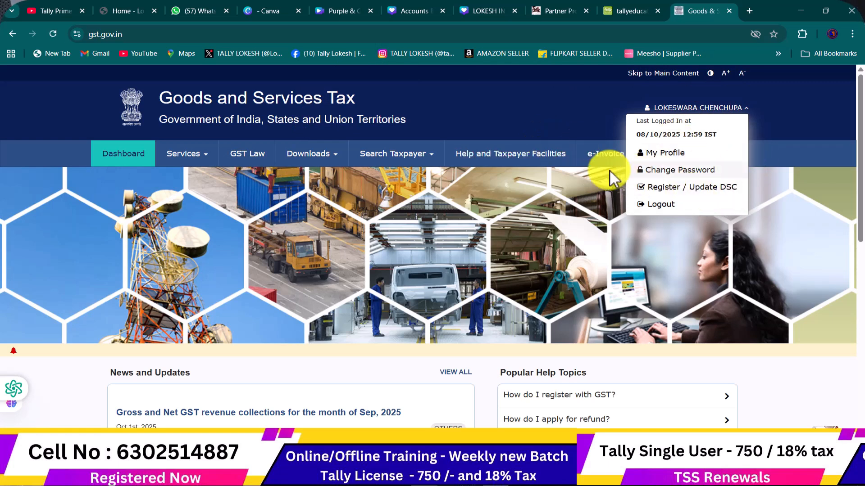
pyautogui.click(658, 205)
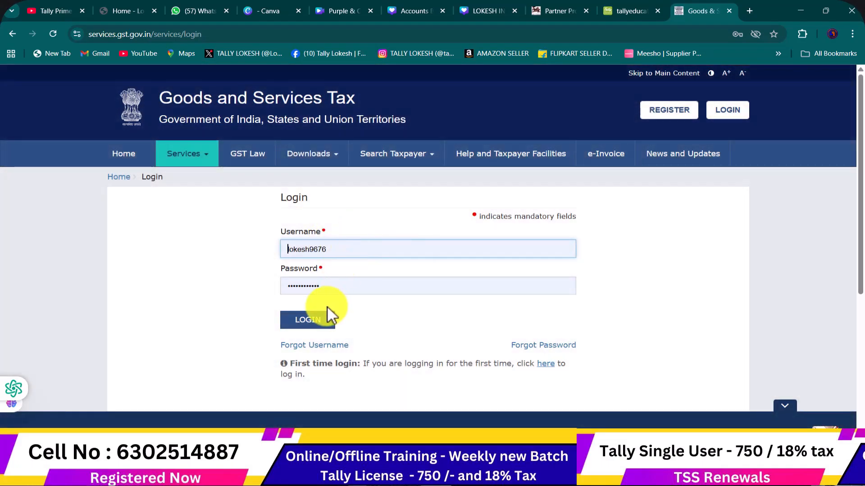
pyautogui.click(331, 321)
pyautogui.click(326, 319)
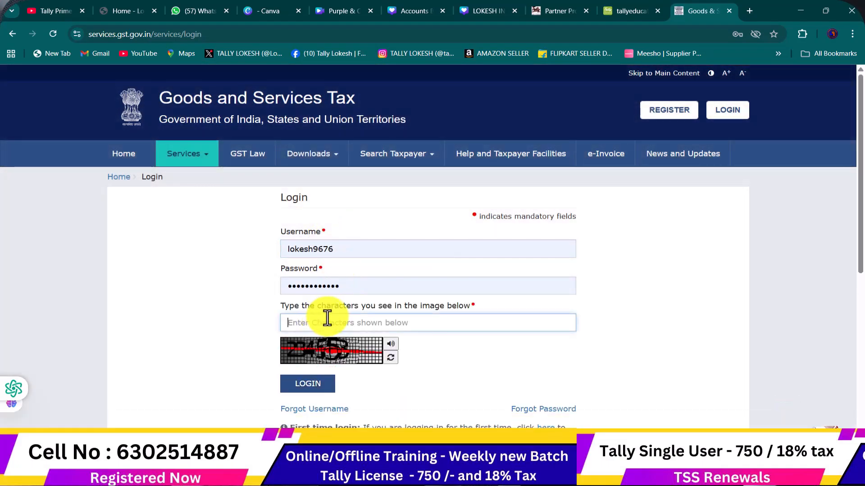
pyautogui.write('234553')
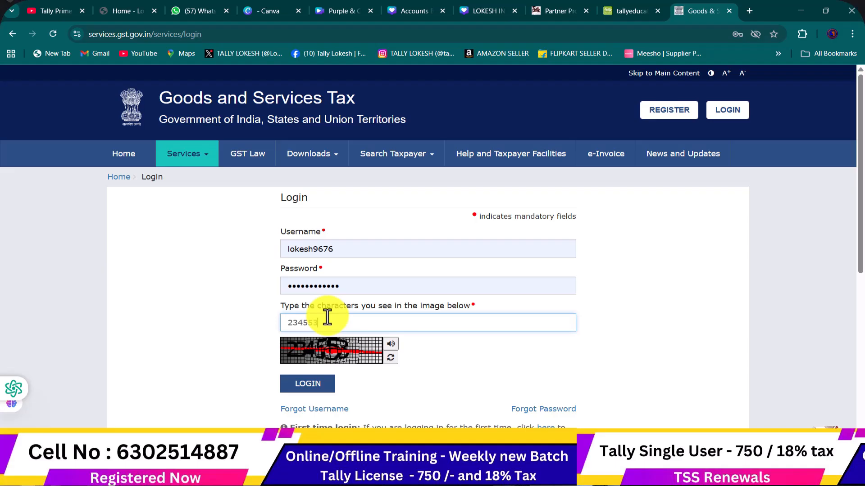
pyautogui.click(329, 387)
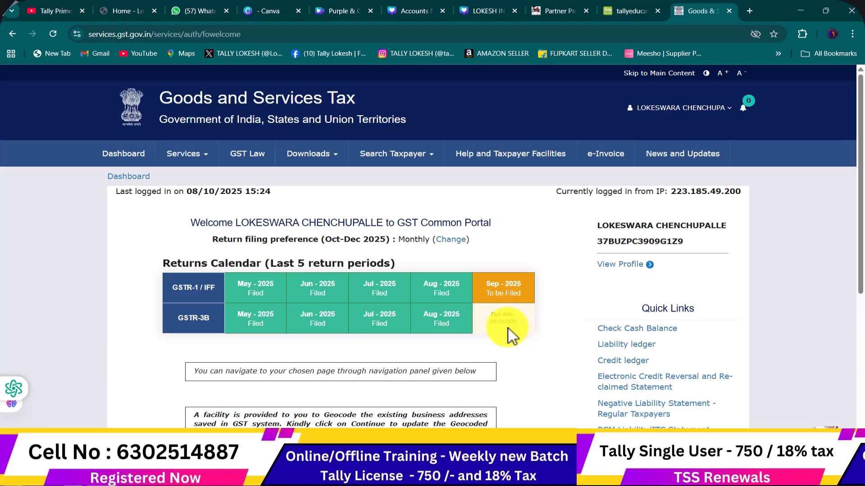
# Open the Return Dashboard for FY 2025-26 and expand the Quarter choices
pyautogui.scroll(-3, 521, 314)
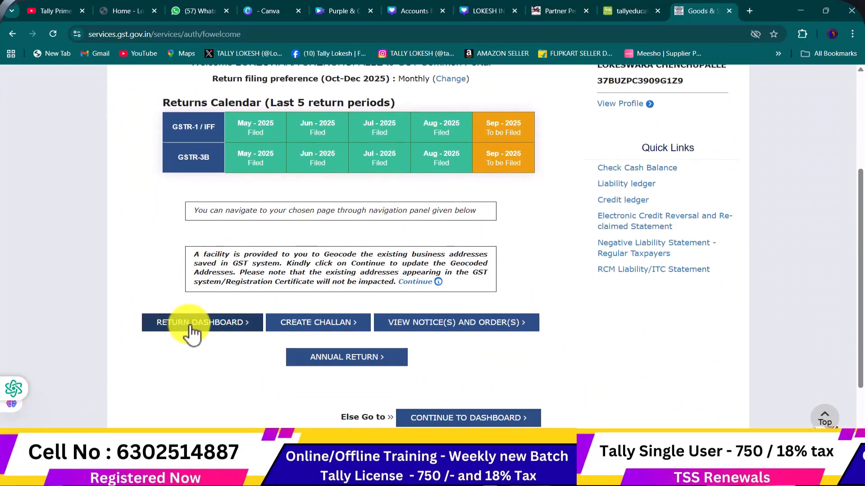
pyautogui.click(200, 331)
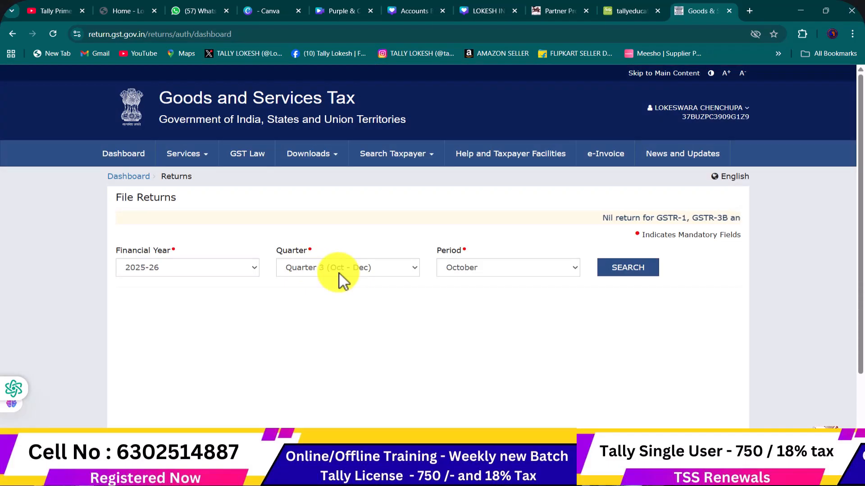
pyautogui.click(410, 267)
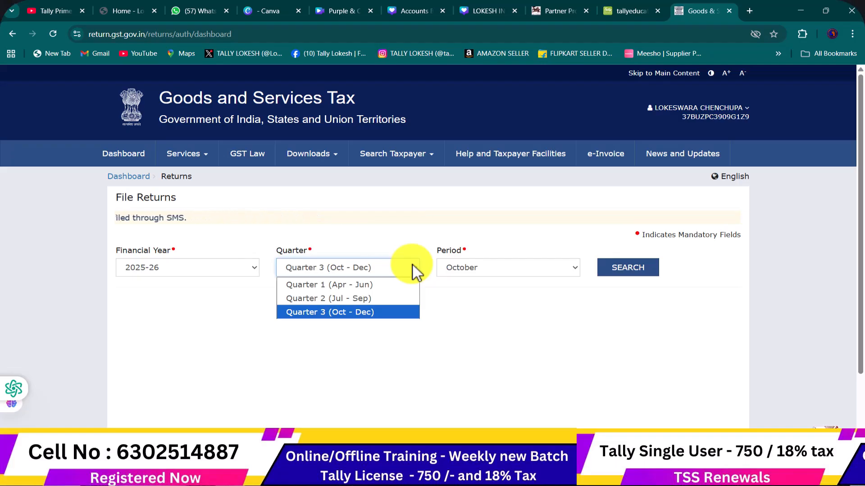
# Search returns for Quarter 2 (Jul - Sep), period September, then bring the Excel workbook forward
pyautogui.click(382, 301)
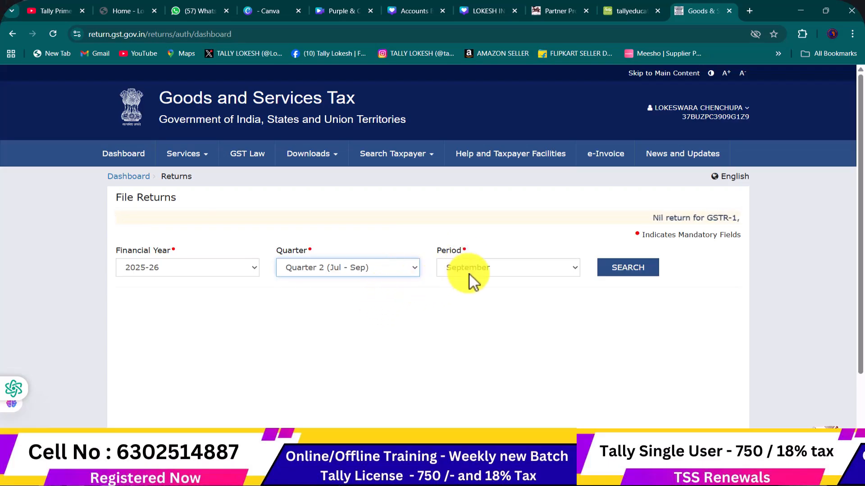
pyautogui.click(636, 275)
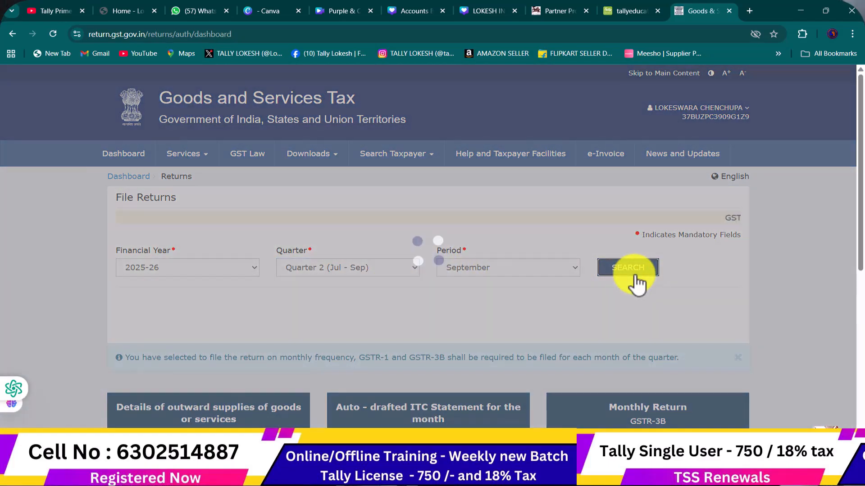
pyautogui.scroll(-5, 496, 270)
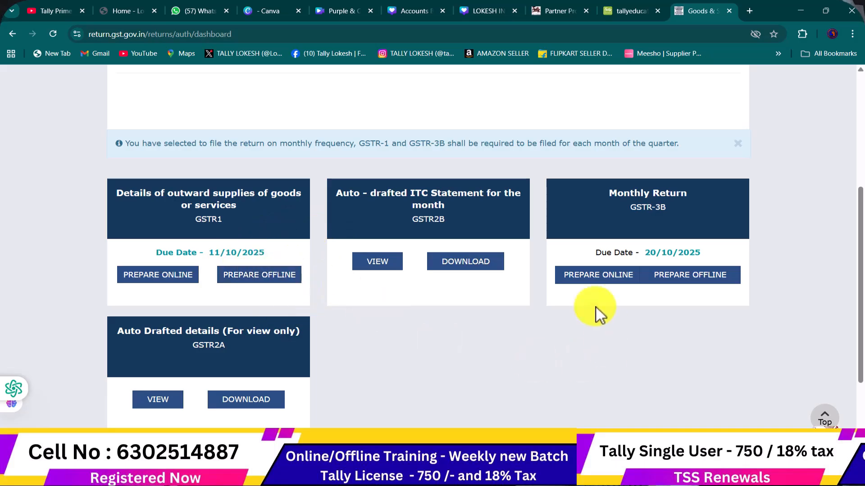
pyautogui.click(468, 475)
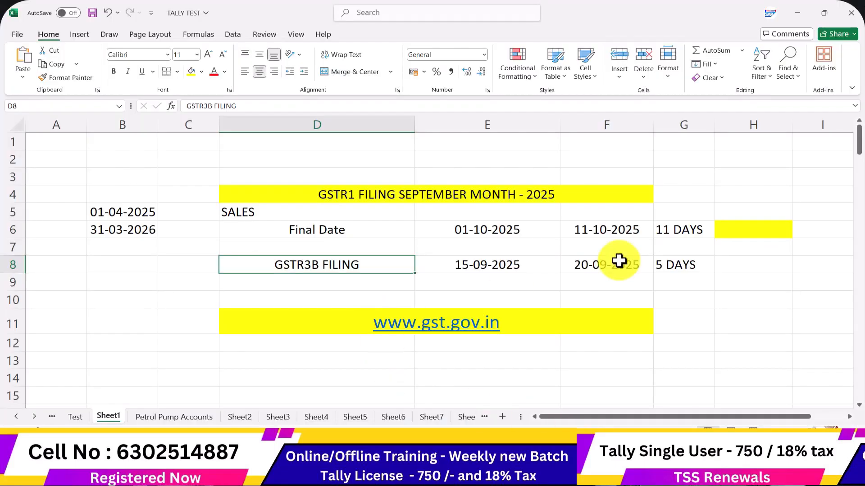
# Enter HSN in H6 and SAC in H7, centre H5:H7, and return to Chrome
pyautogui.click(765, 229)
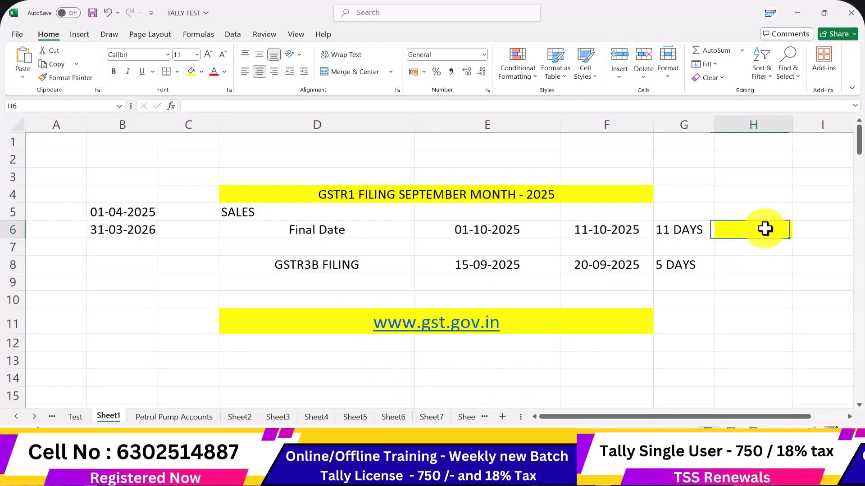
pyautogui.write('HSN')
pyautogui.press('Return')
pyautogui.write('SAC')
pyautogui.press('Return')
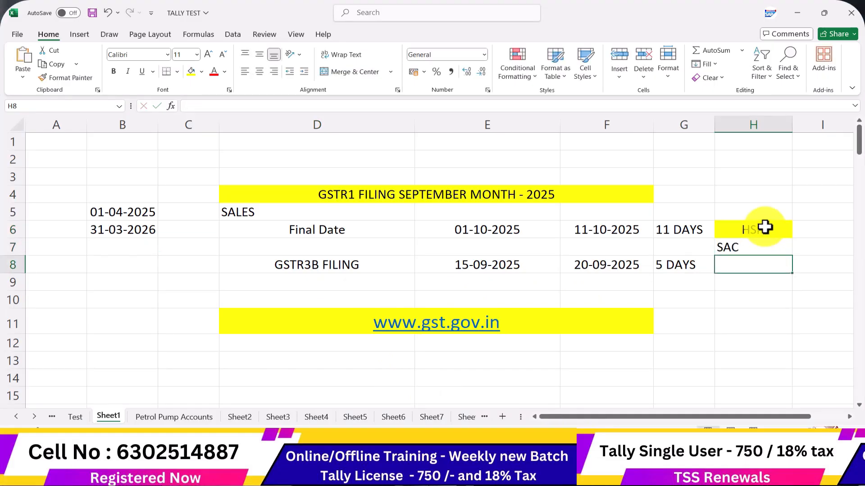
pyautogui.moveTo(757, 213); pyautogui.dragTo(753, 242)
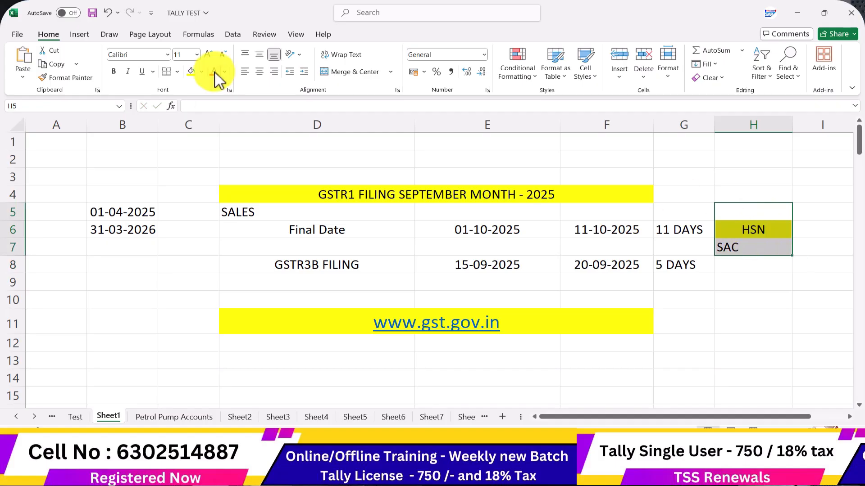
pyautogui.click(259, 72)
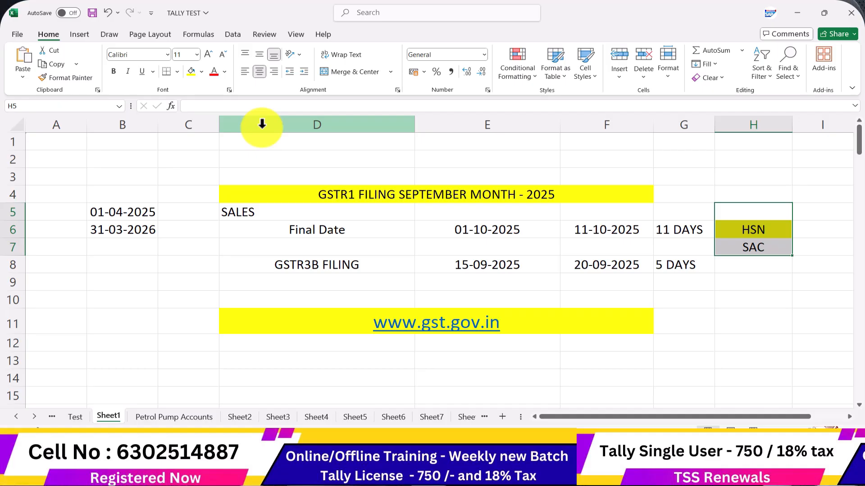
pyautogui.hotkey('alt', 'Tab')
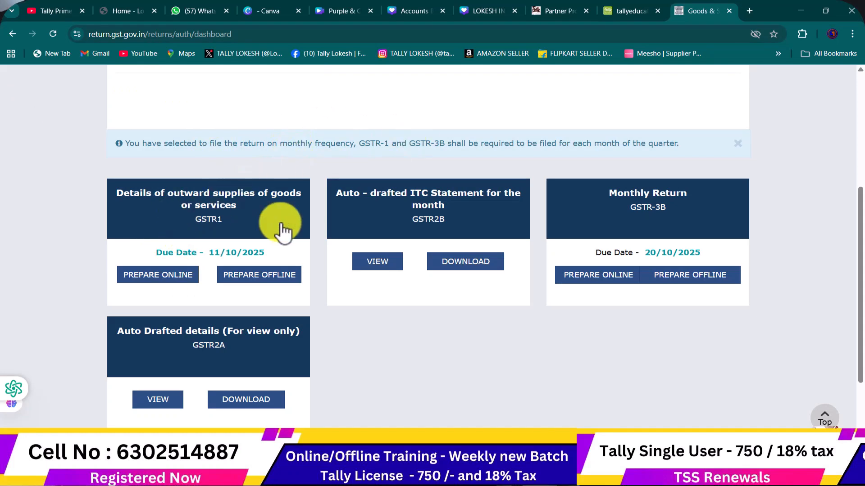
# Open the GSTR1 tile's Prepare Offline upload page, then switch to TallyPrime
pyautogui.click(284, 277)
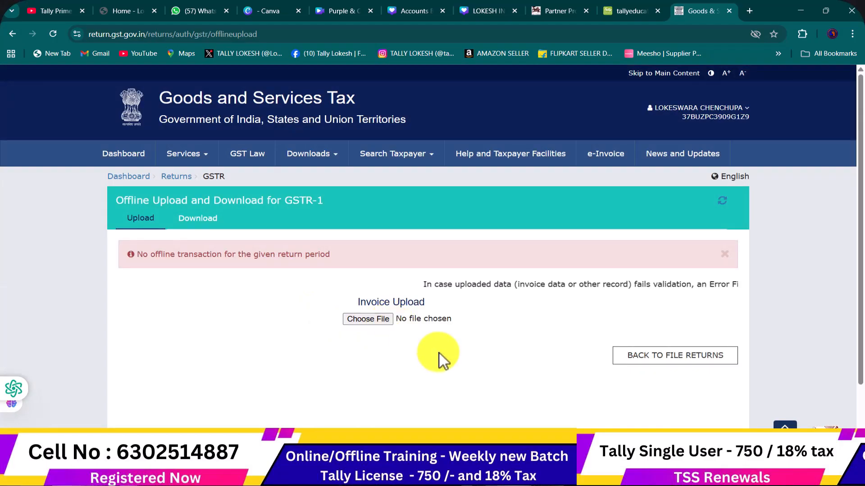
pyautogui.click(533, 476)
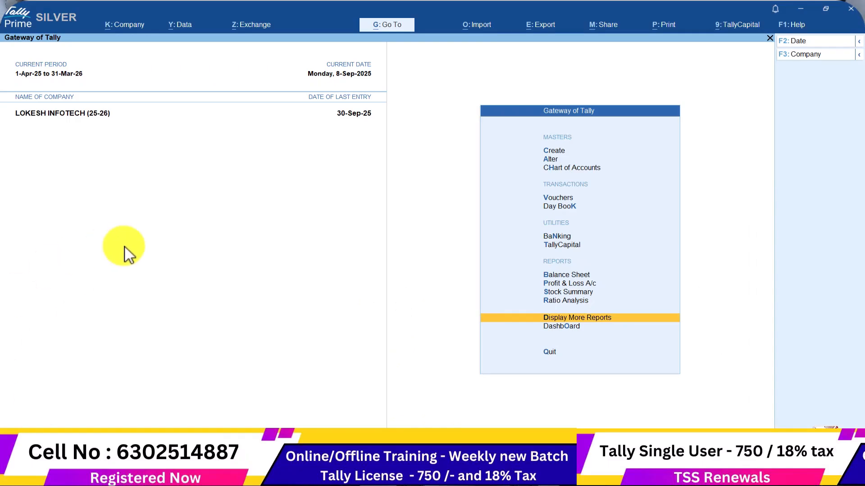
# Navigate from Gateway of Tally through GST Reports and open the GSTR-1 report
pyautogui.press('Up')
pyautogui.press('Down')
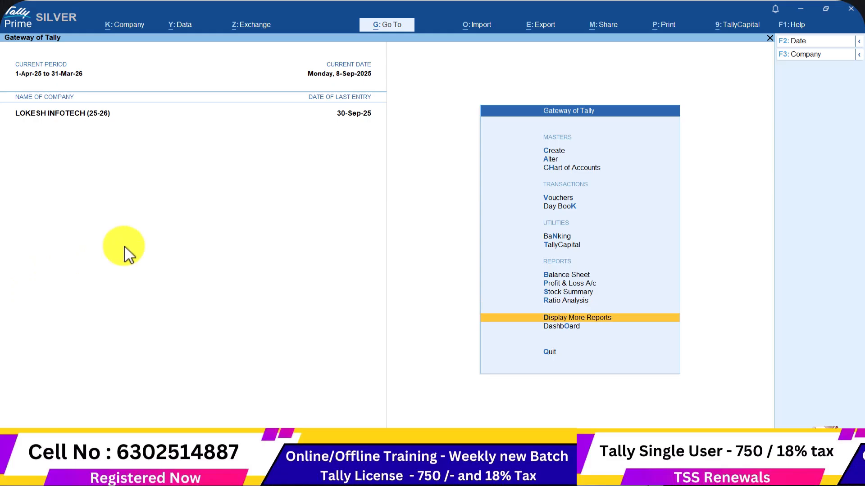
pyautogui.press('Return')
pyautogui.press('Down')
pyautogui.press('Down')
pyautogui.press('Down')
pyautogui.press('Down')
pyautogui.press('Down')
pyautogui.press('Down')
pyautogui.press('Down')
pyautogui.press('Down')
pyautogui.press('Down')
pyautogui.press('Up')
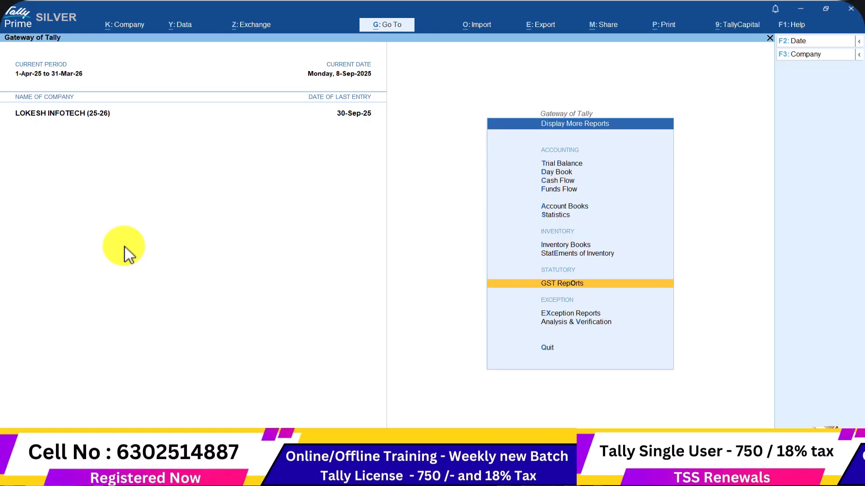
pyautogui.press('Return')
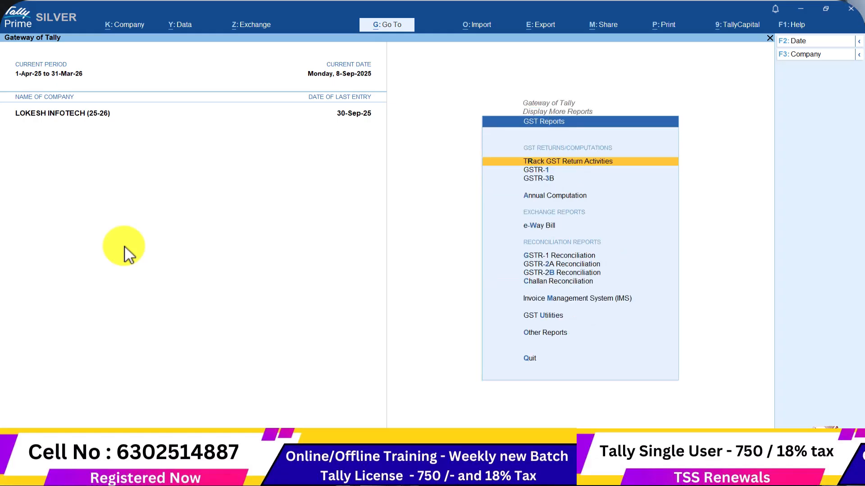
pyautogui.press('Down')
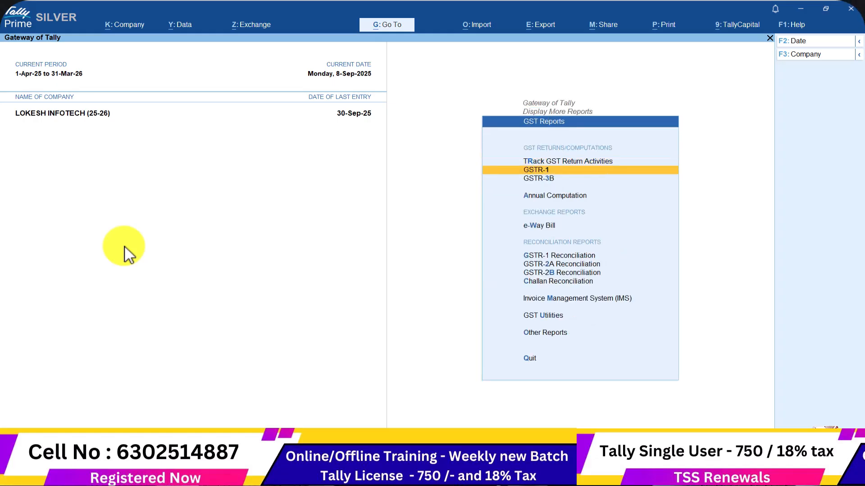
pyautogui.press('Return')
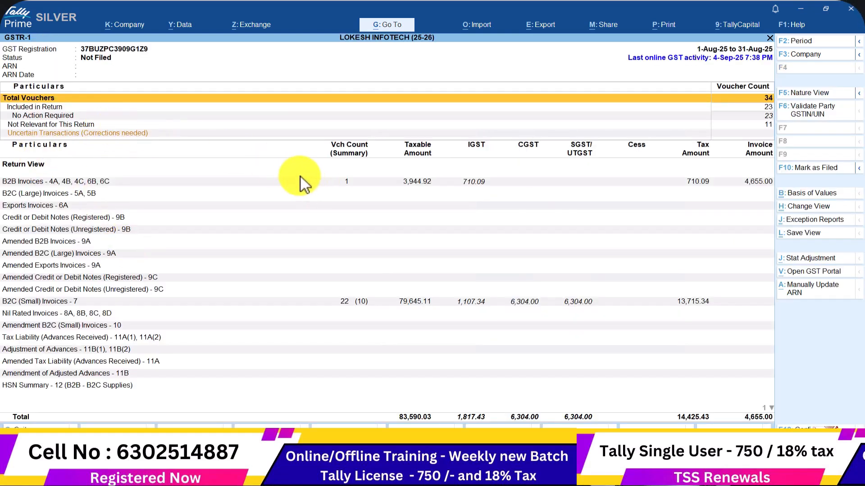
# Set the GSTR-1 report period from 1-9-2025 to 30-9
pyautogui.click(811, 42)
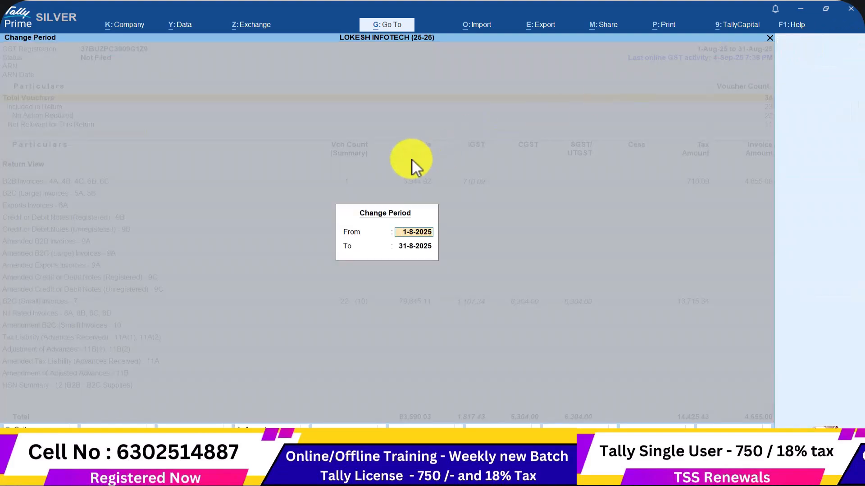
pyautogui.write('1-9-2025')
pyautogui.press('Return')
pyautogui.write('30-9')
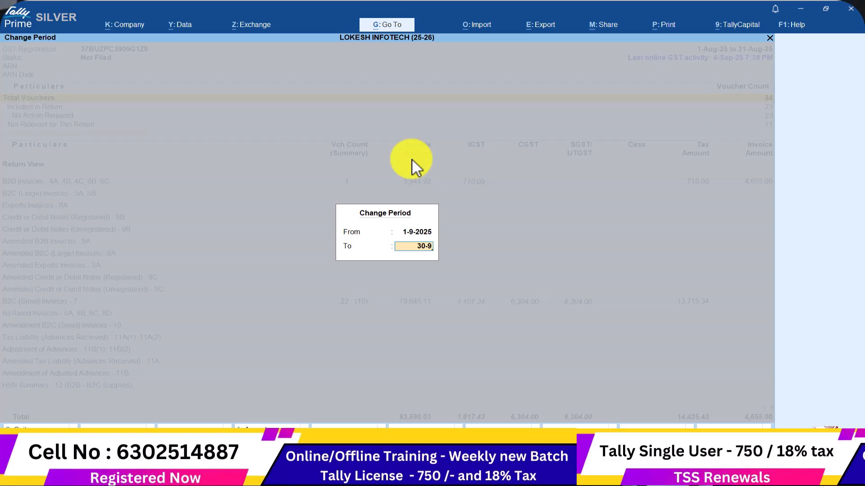
pyautogui.press('Return')
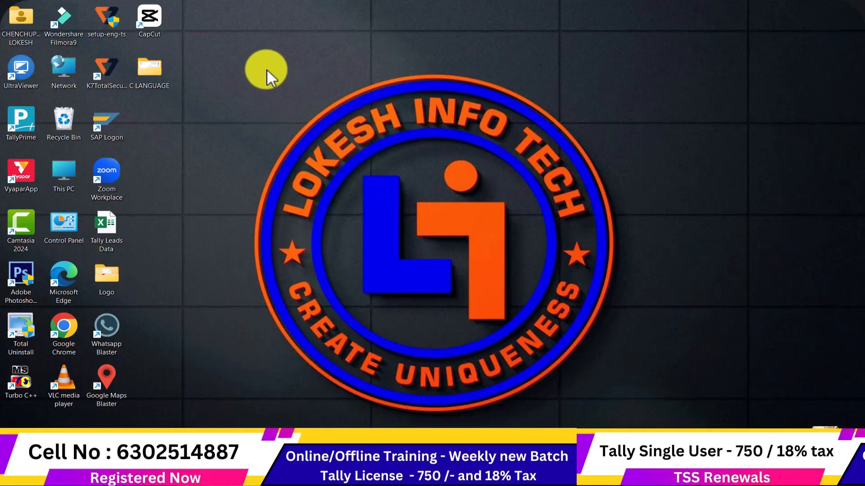
# Create a desktop folder named GSTR1 SEP 01, then return to TallyPrime
pyautogui.rightClick(267, 71)
pyautogui.moveTo(345, 155)
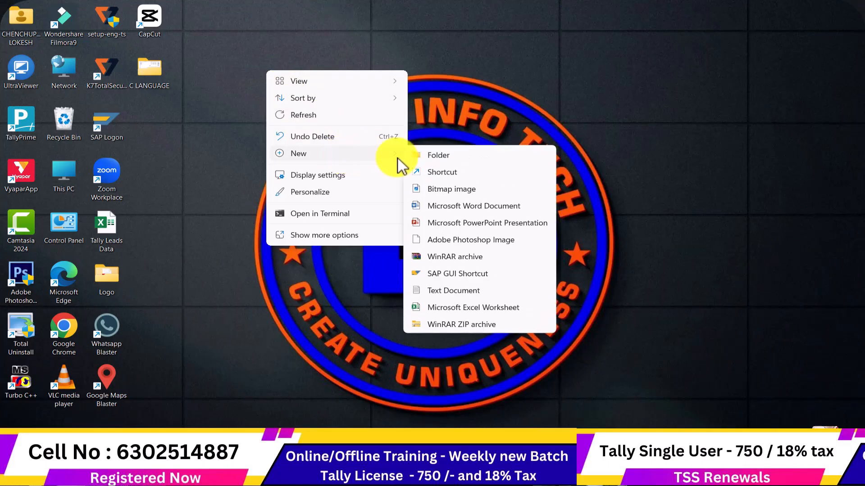
pyautogui.click(430, 154)
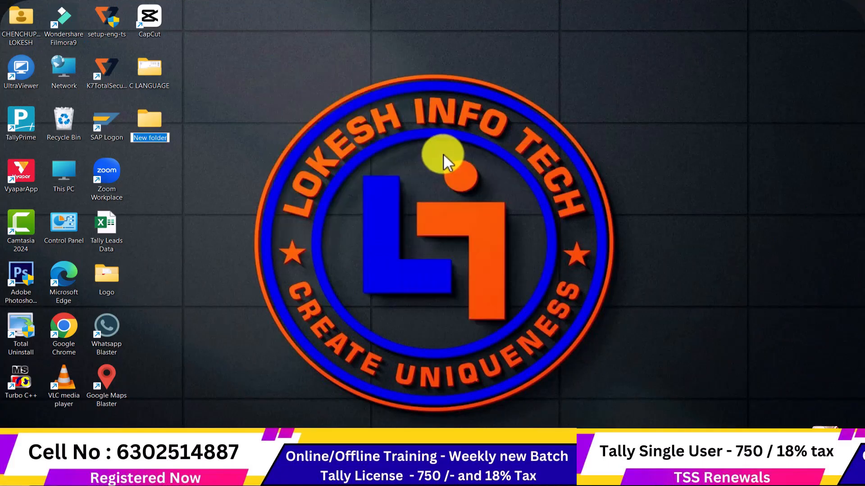
pyautogui.write('GSTR1 SEP 01')
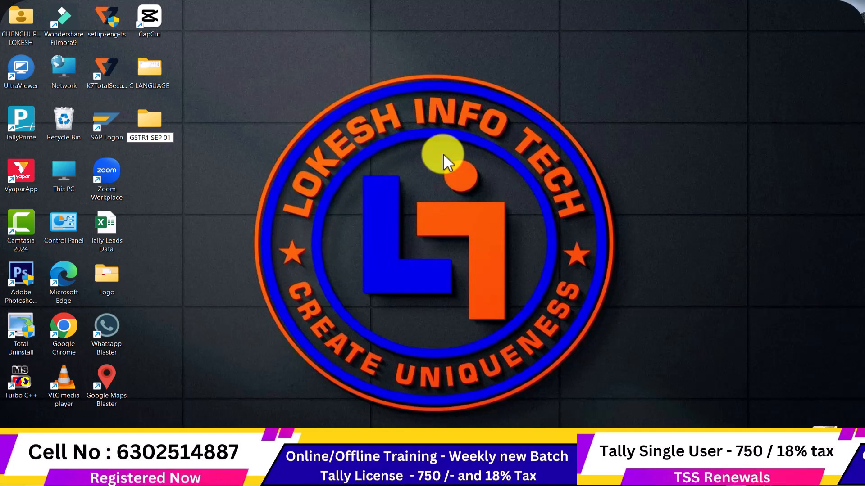
pyautogui.press('Return')
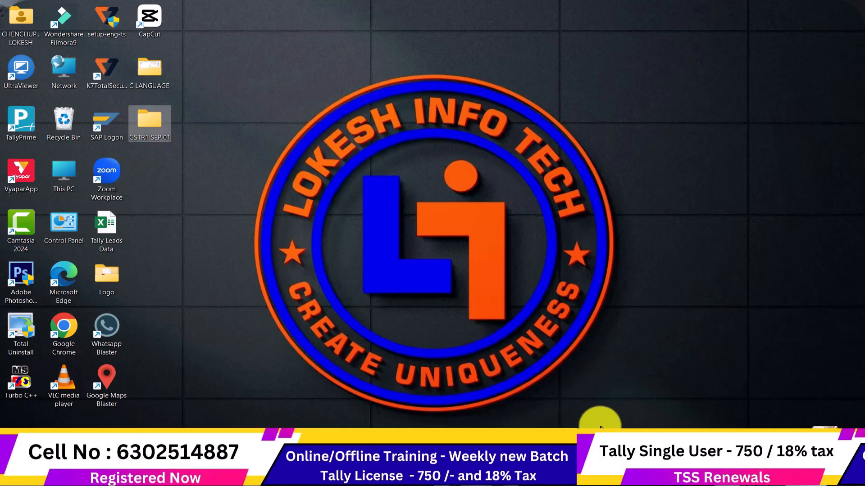
pyautogui.click(552, 475)
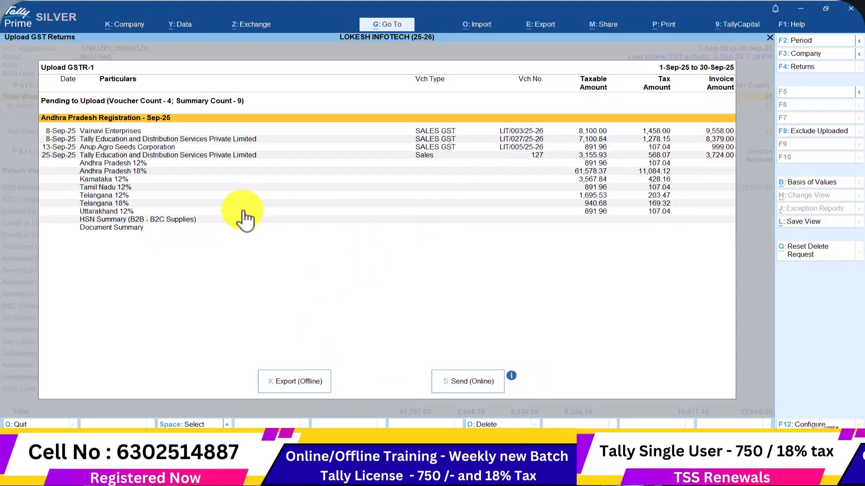
# Reopen GSTR-1 and apply the period 1-9-2025 to 30-9
pyautogui.press('Escape')
pyautogui.press('Escape')
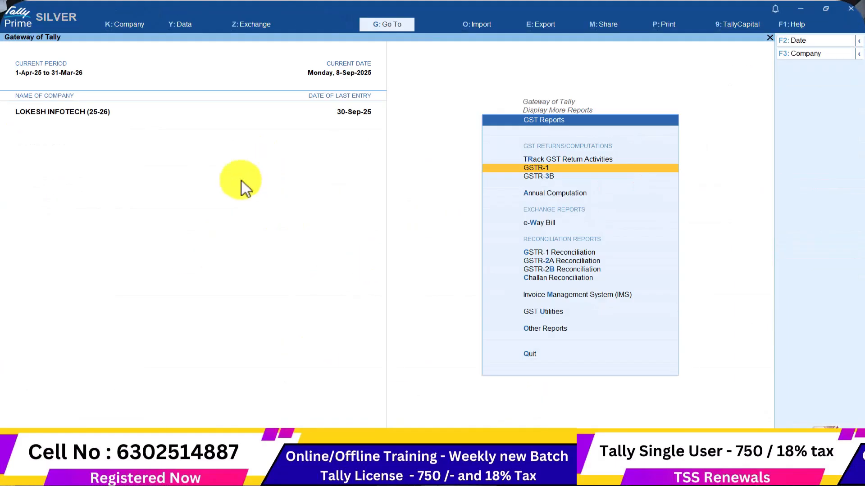
pyautogui.press('Return')
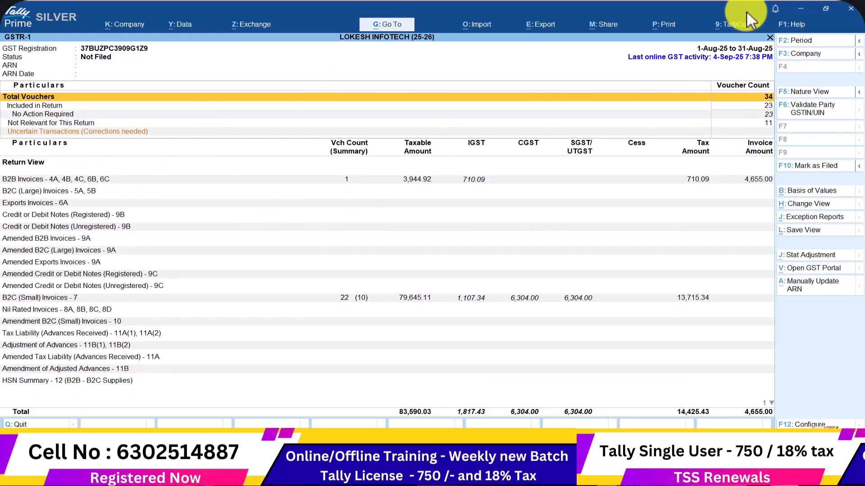
pyautogui.click(798, 40)
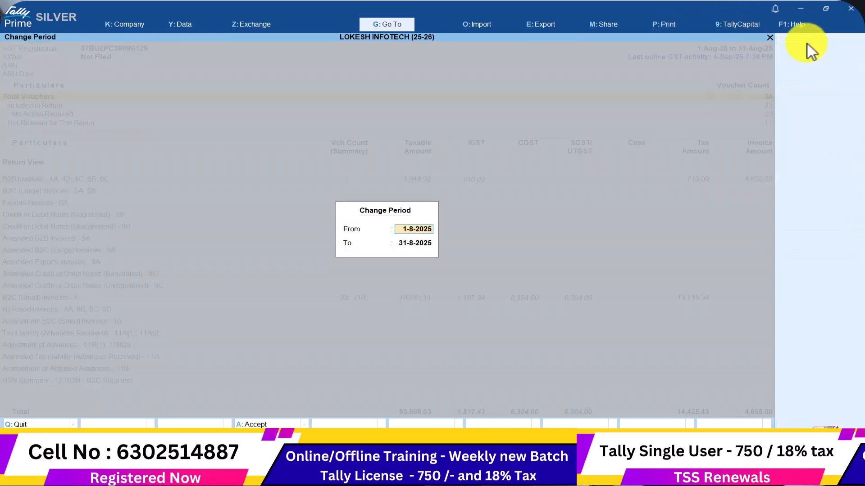
pyautogui.press('Return')
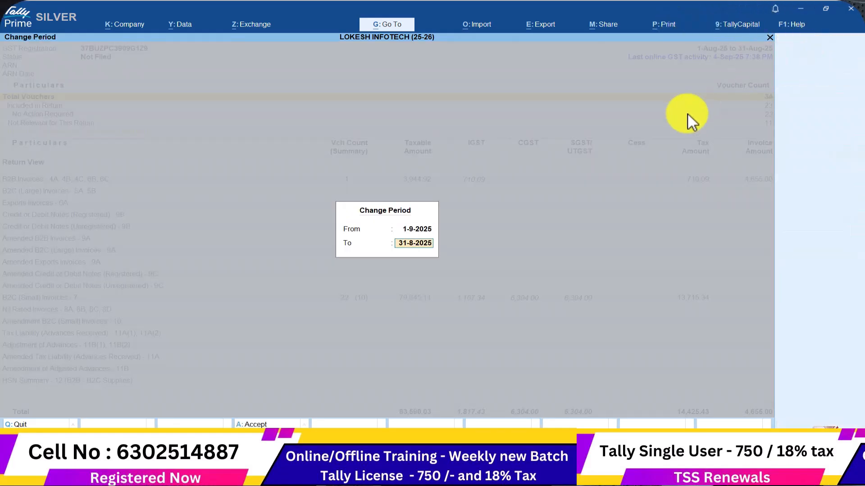
pyautogui.press('Return')
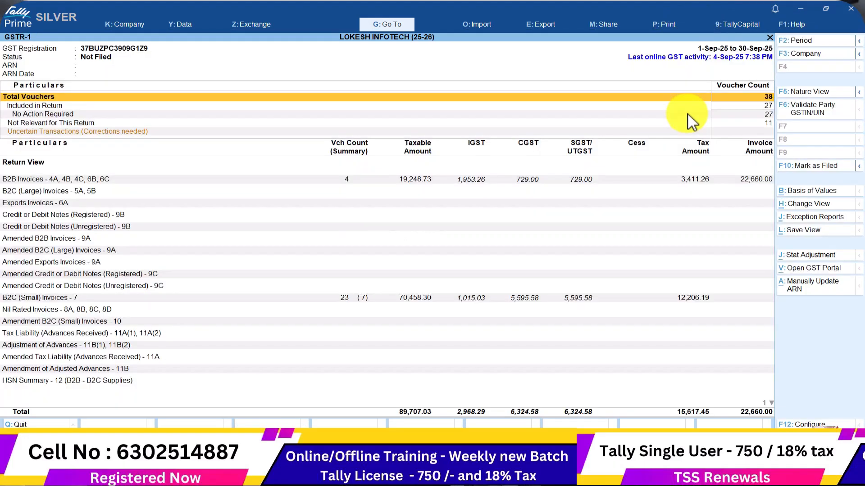
# Start a GST Returns export of the pending September GSTR-1 data for offline upload
pyautogui.click(551, 26)
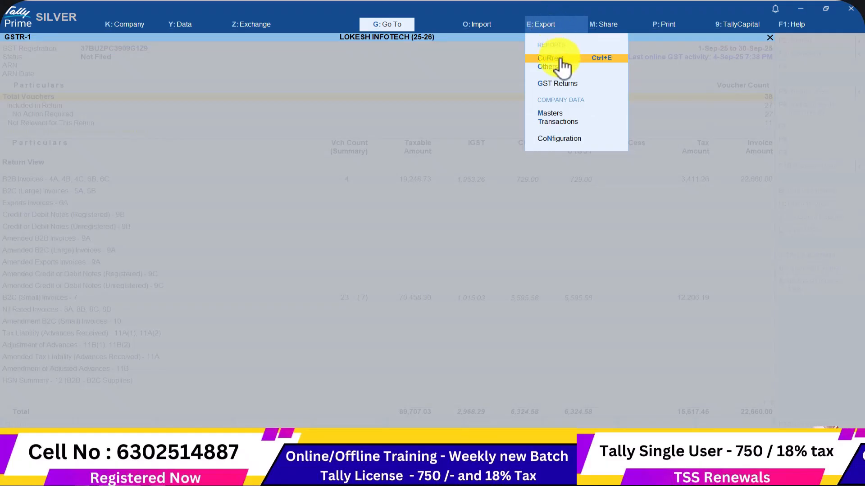
pyautogui.click(561, 88)
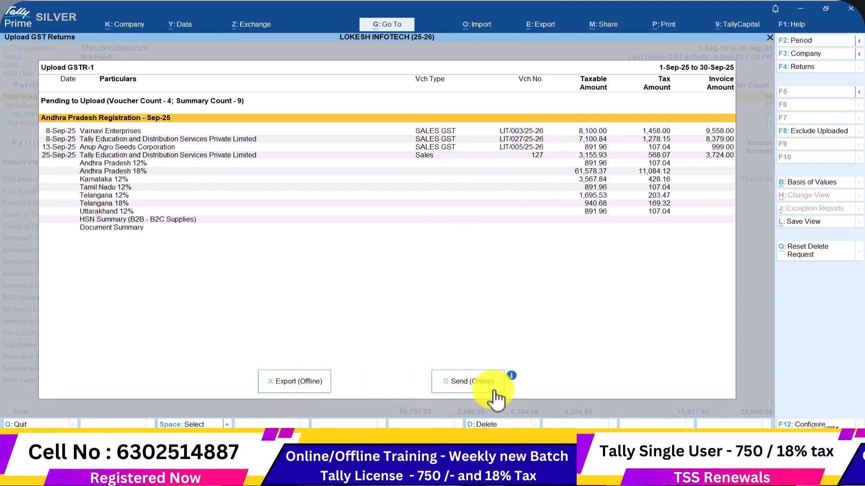
pyautogui.click(309, 386)
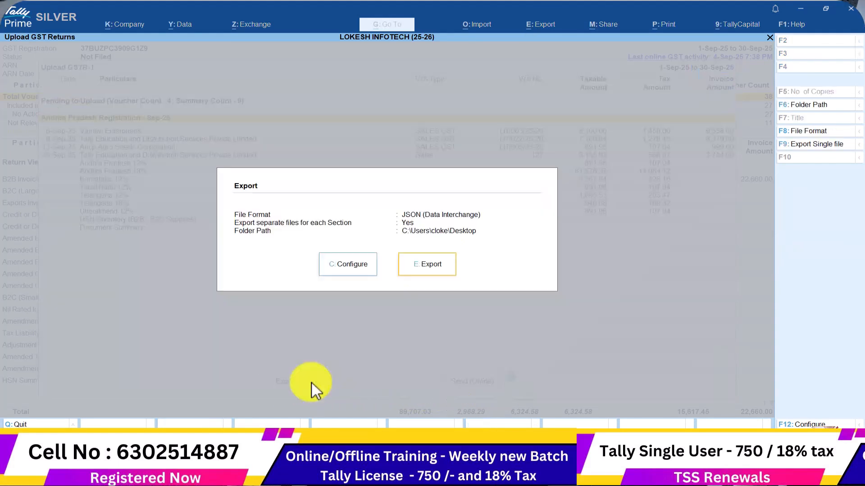
# Set the export folder to Desktop\GSTR1 SEP 01 and export the GSTR-1 JSON files
pyautogui.click(361, 275)
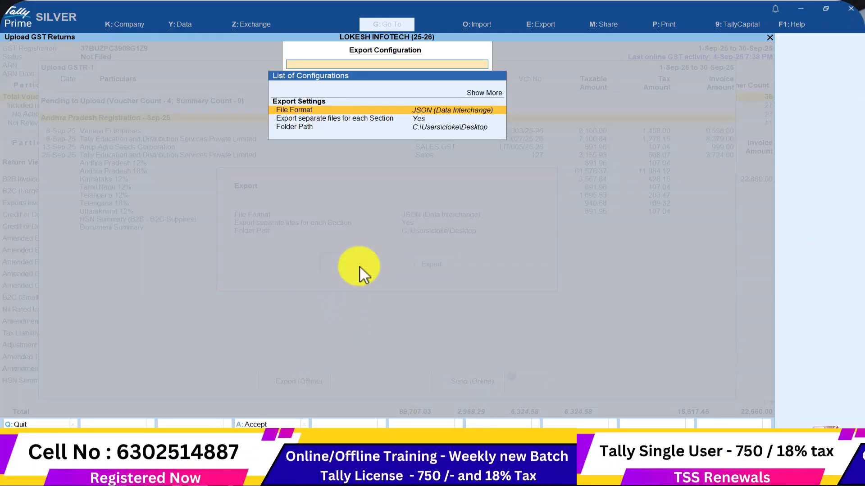
pyautogui.press('Down')
pyautogui.press('Down')
pyautogui.press('Return')
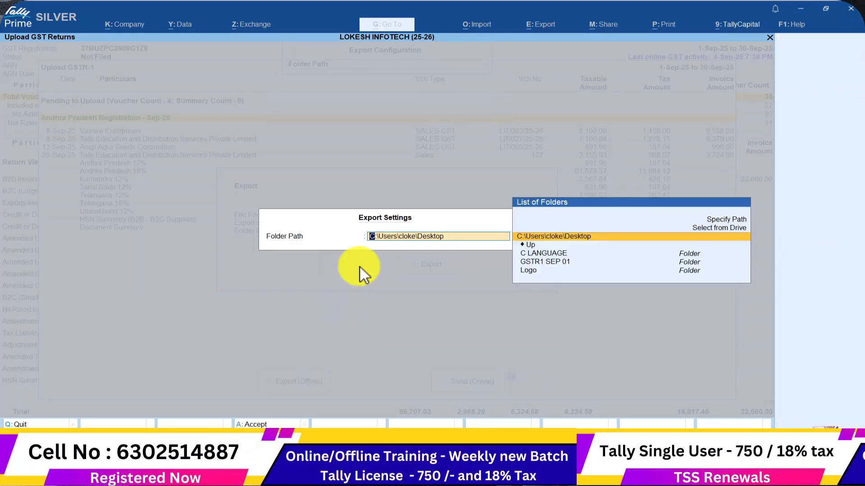
pyautogui.press('Up')
pyautogui.press('Return')
pyautogui.press('Down')
pyautogui.press('Down')
pyautogui.press('Down')
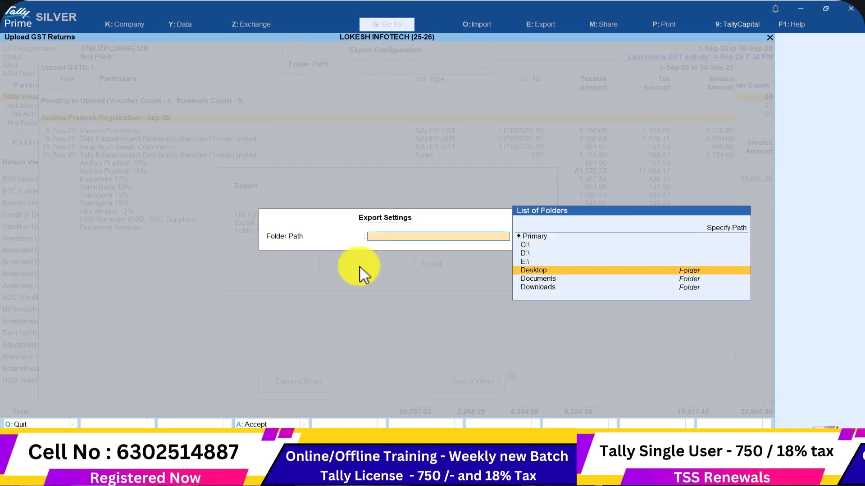
pyautogui.press('Return')
pyautogui.press('Down')
pyautogui.press('Down')
pyautogui.press('Down')
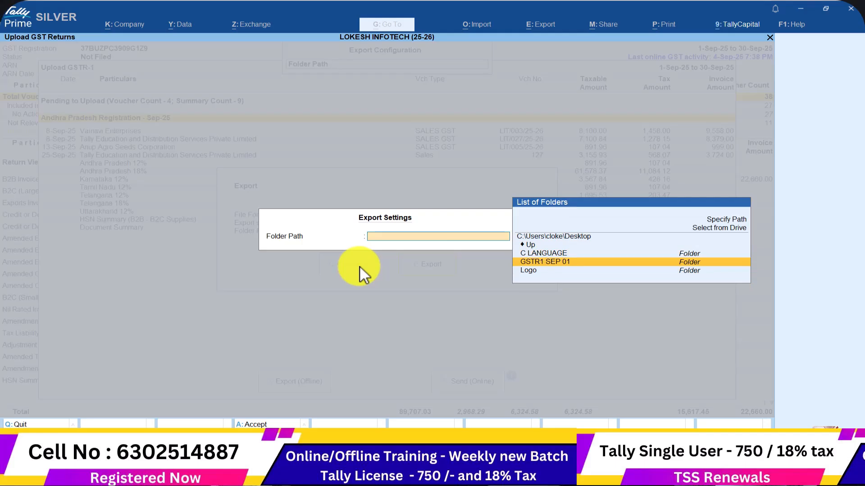
pyautogui.press('Return')
pyautogui.press('Return')
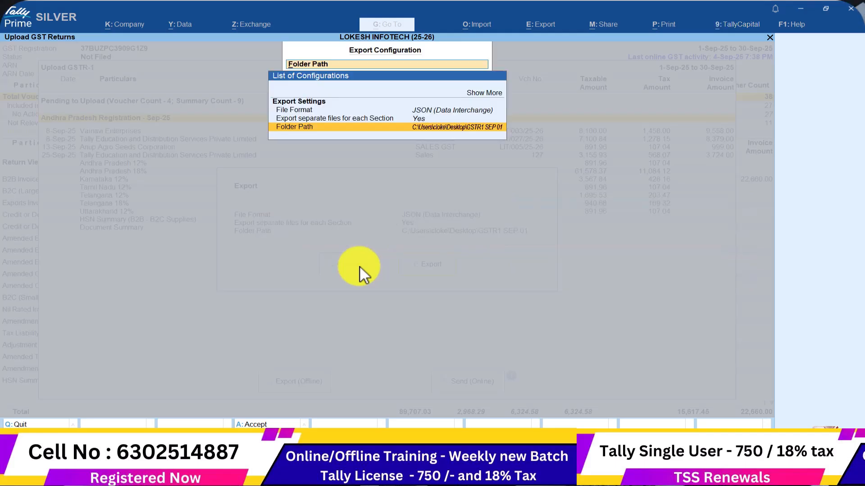
pyautogui.hotkey('ctrl', 'a')
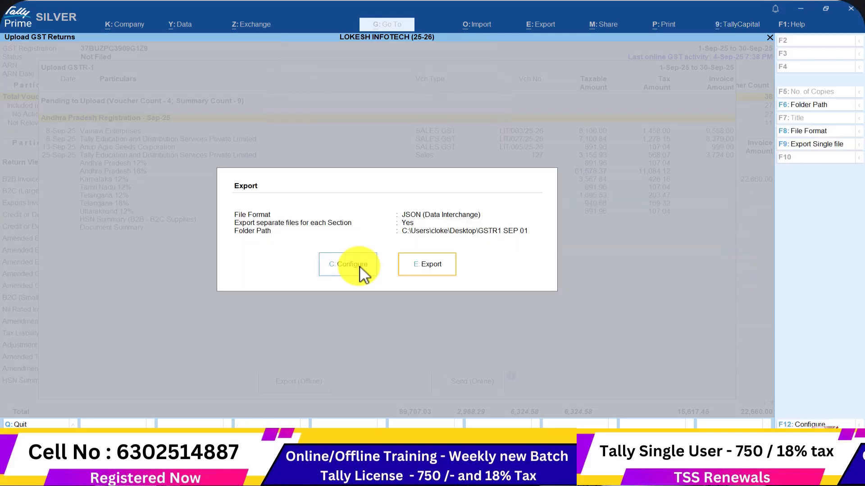
pyautogui.click(443, 269)
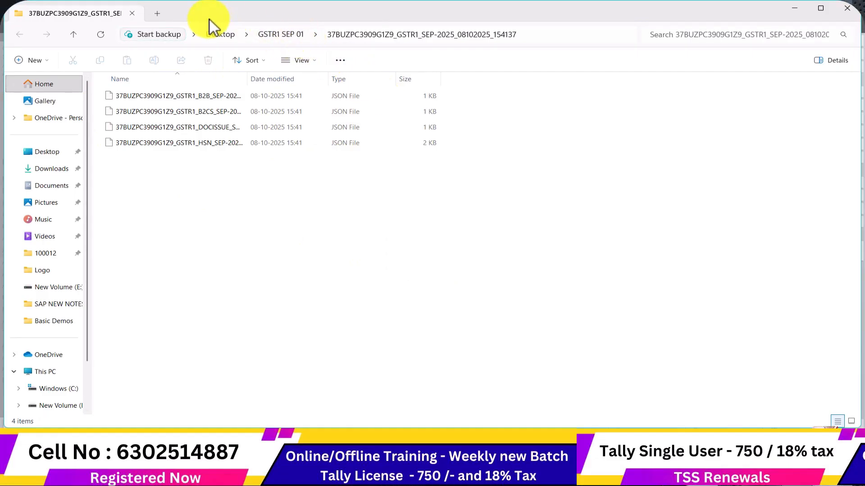
# Close Explorer, minimise TallyPrime, and open the export subfolder inside the GSTR1 SEP 01 desktop folder
pyautogui.click(845, 9)
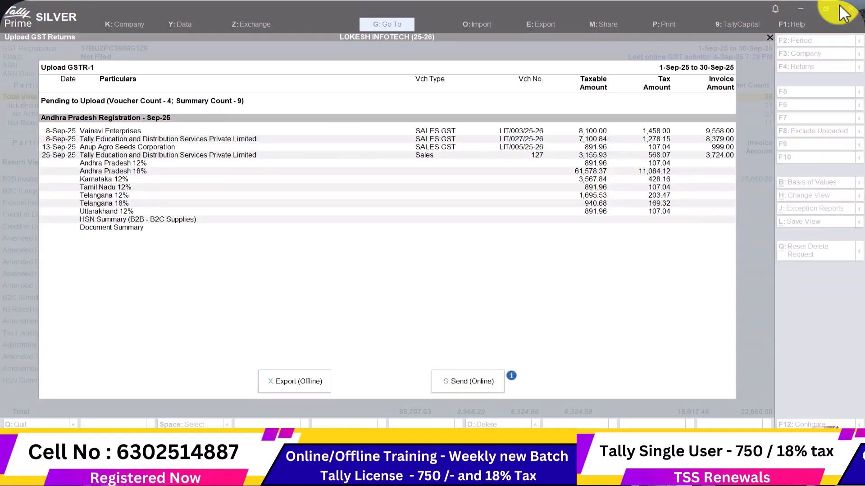
pyautogui.click(801, 11)
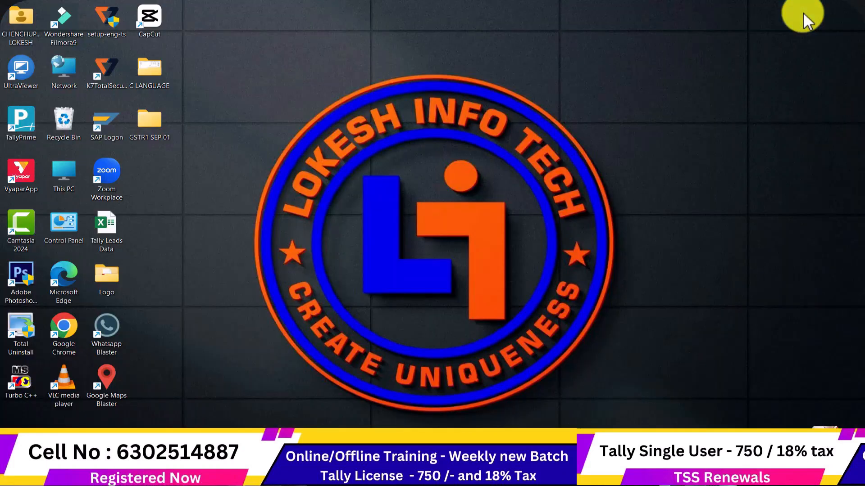
pyautogui.doubleClick(142, 123)
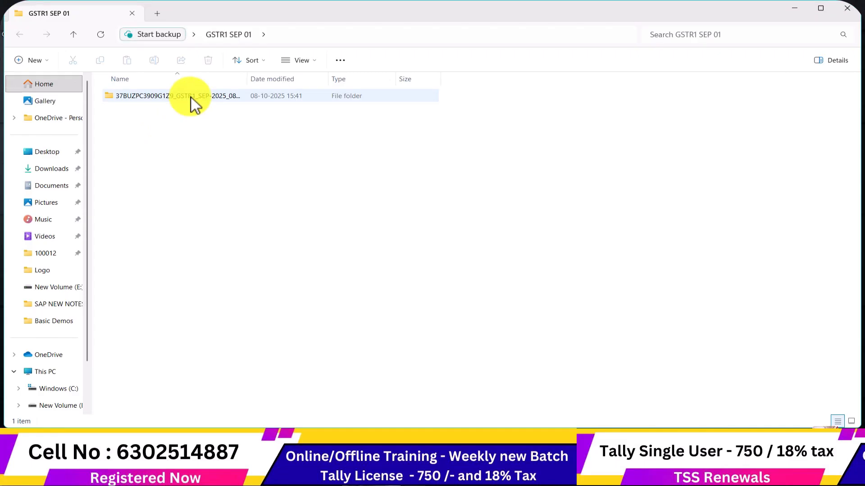
pyautogui.doubleClick(191, 97)
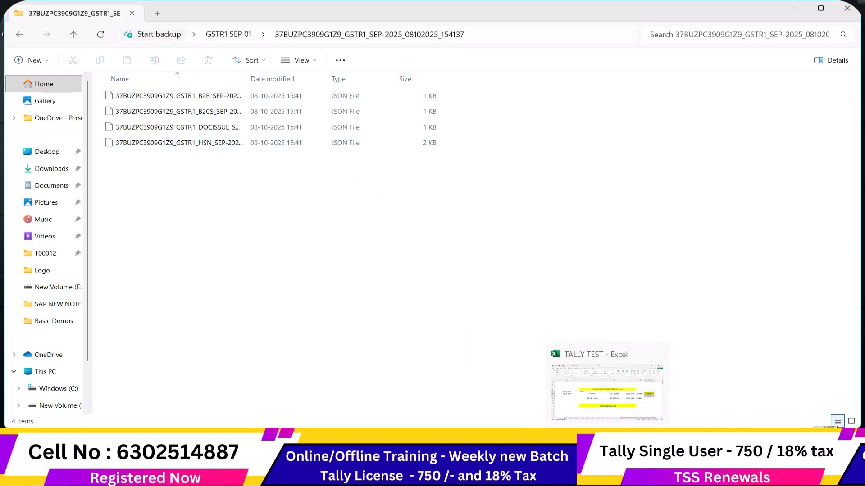
# Upload the B2B JSON from Desktop\GSTR1 SEP 01's export folder on the GST offline upload page
pyautogui.click(509, 447)
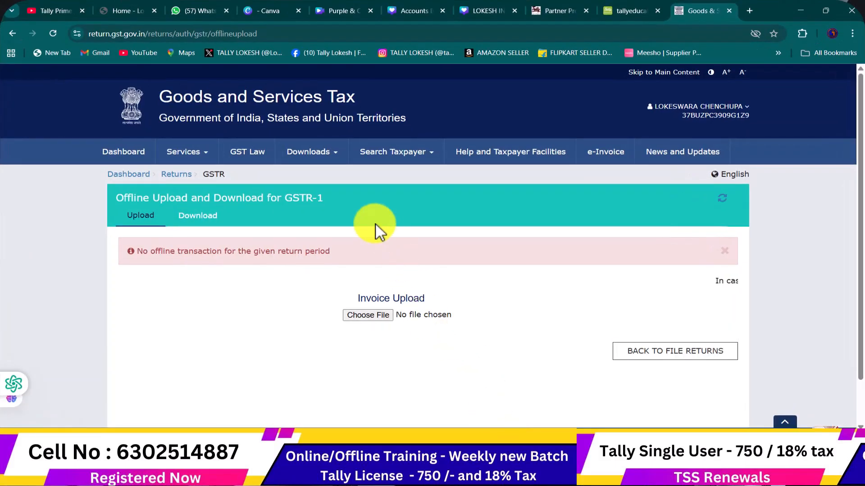
pyautogui.scroll(-2, 297, 215)
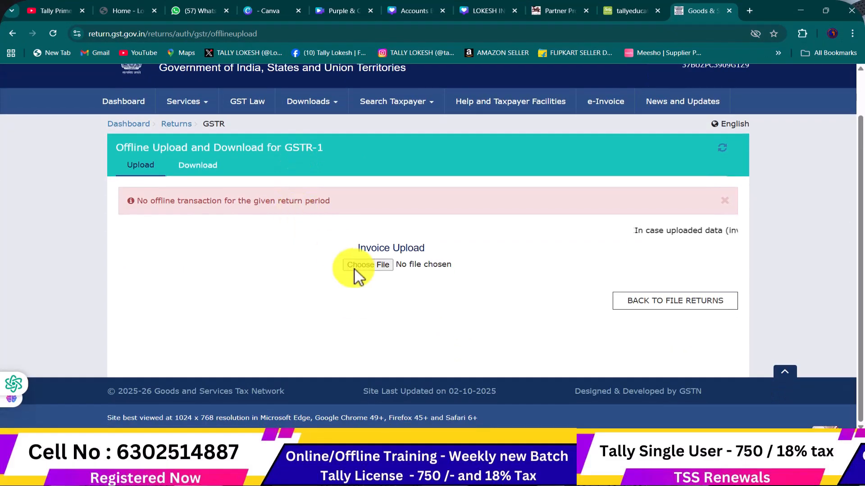
pyautogui.click(380, 267)
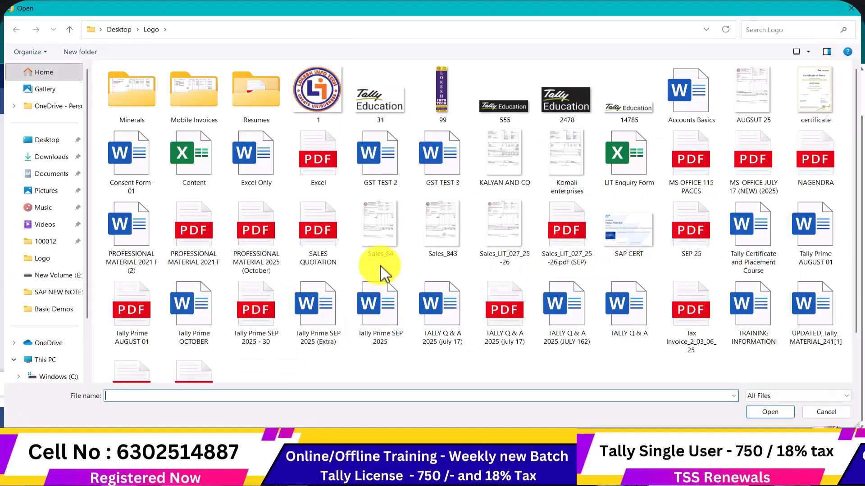
pyautogui.click(47, 143)
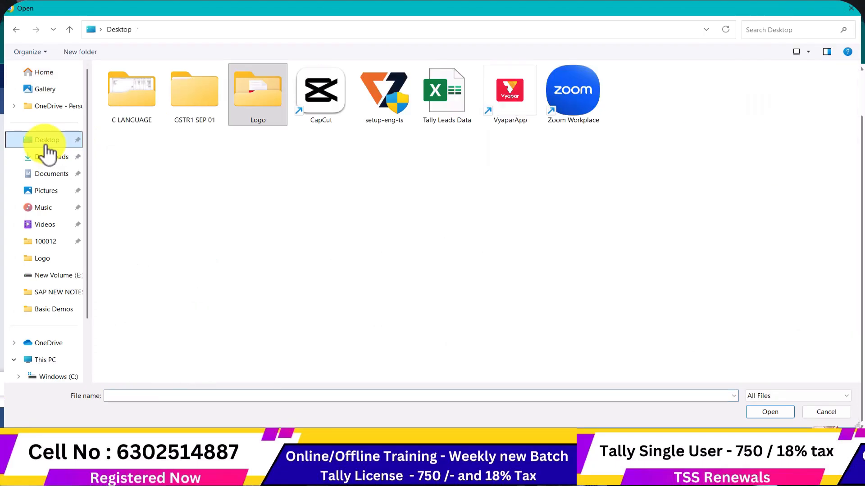
pyautogui.doubleClick(197, 101)
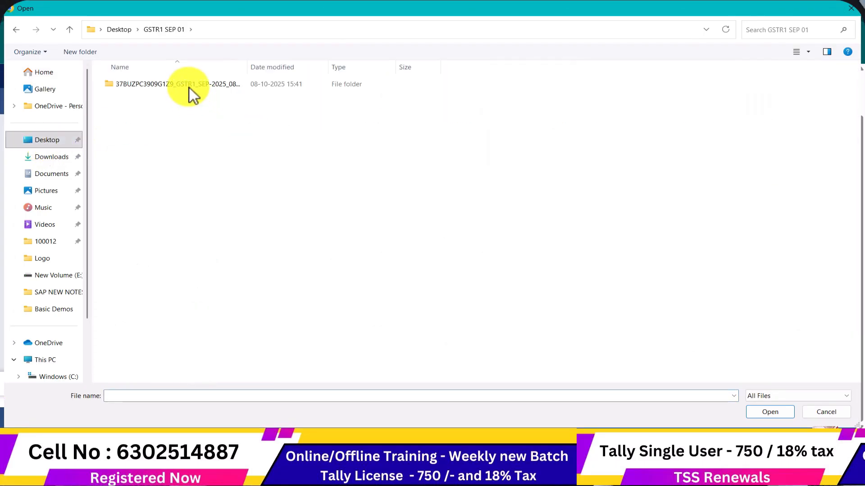
pyautogui.doubleClick(184, 85)
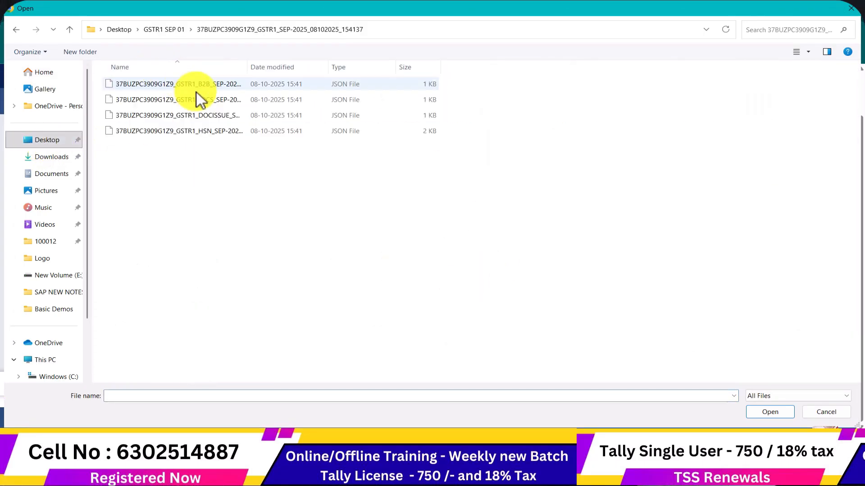
pyautogui.click(204, 87)
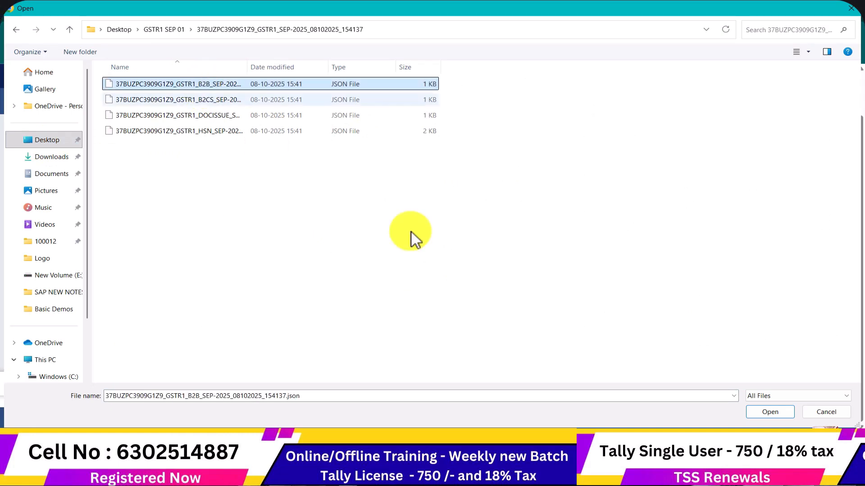
pyautogui.click(775, 415)
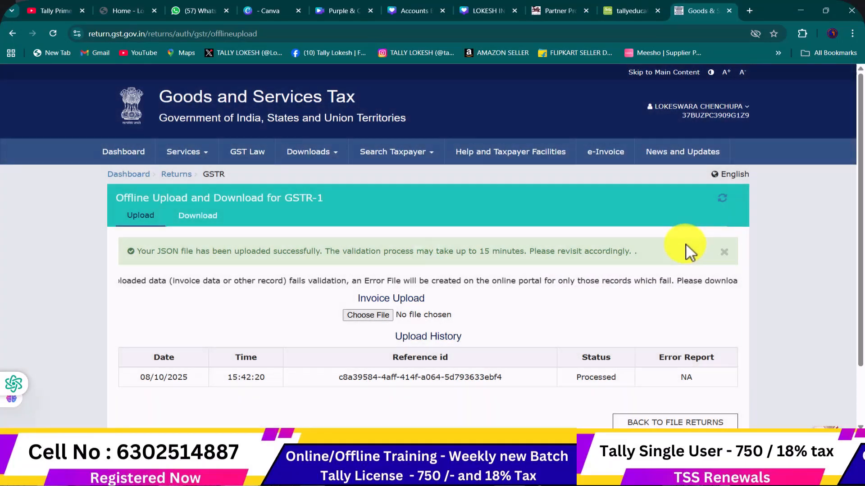
# Upload the B2CS JSON file from the same export folder
pyautogui.scroll(-3, 685, 234)
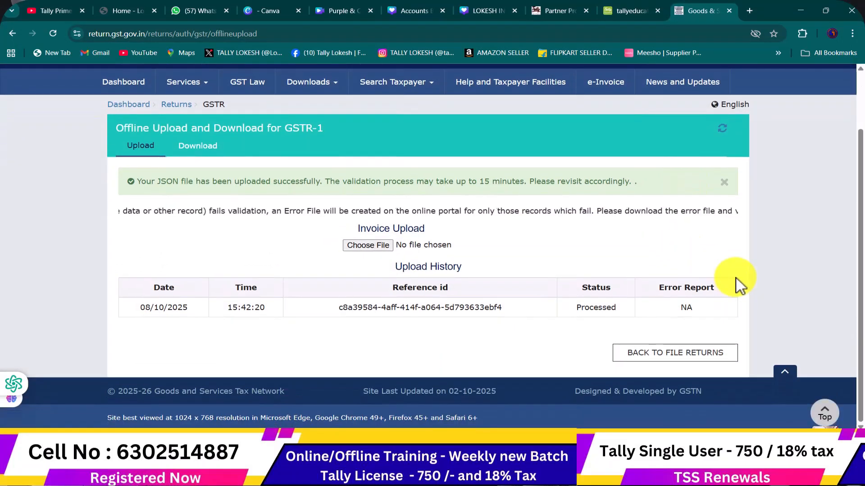
pyautogui.click(371, 248)
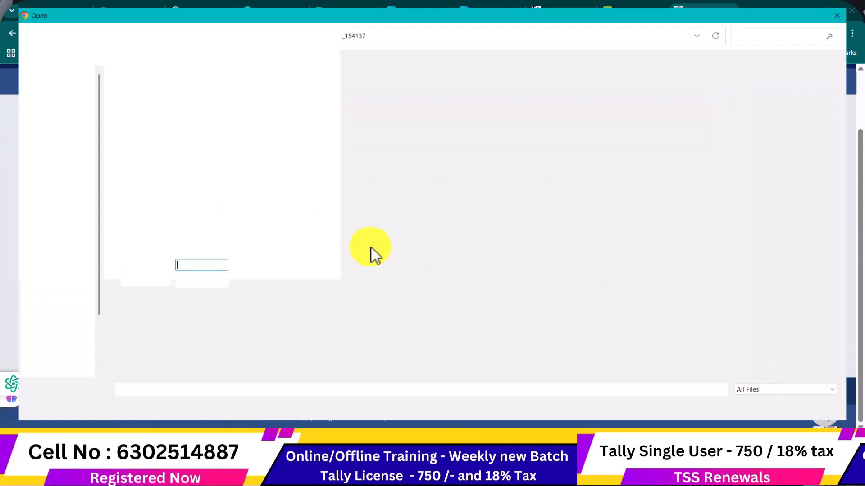
pyautogui.click(202, 100)
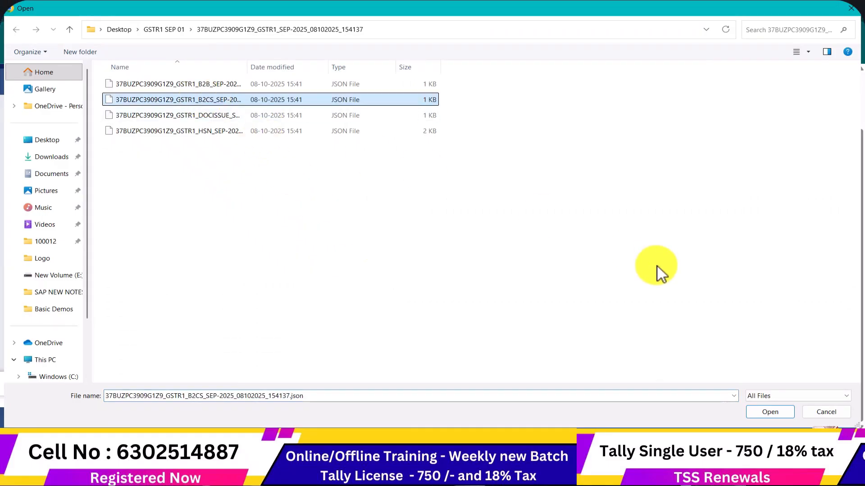
pyautogui.click(766, 411)
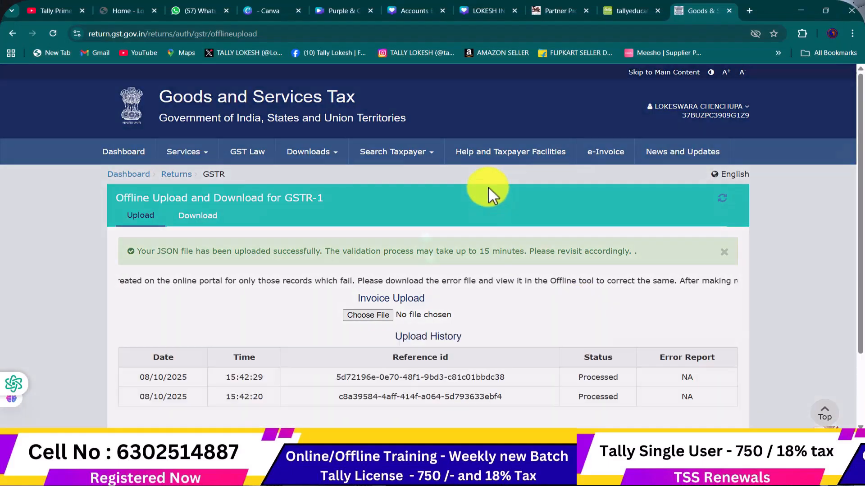
pyautogui.scroll(-2, 655, 223)
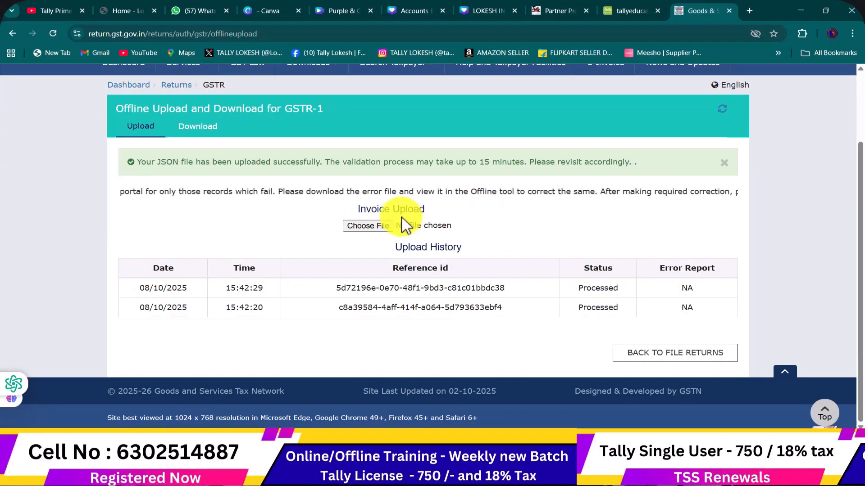
# Upload the DOCISSUE JSON file to the GST Portal
pyautogui.click(382, 225)
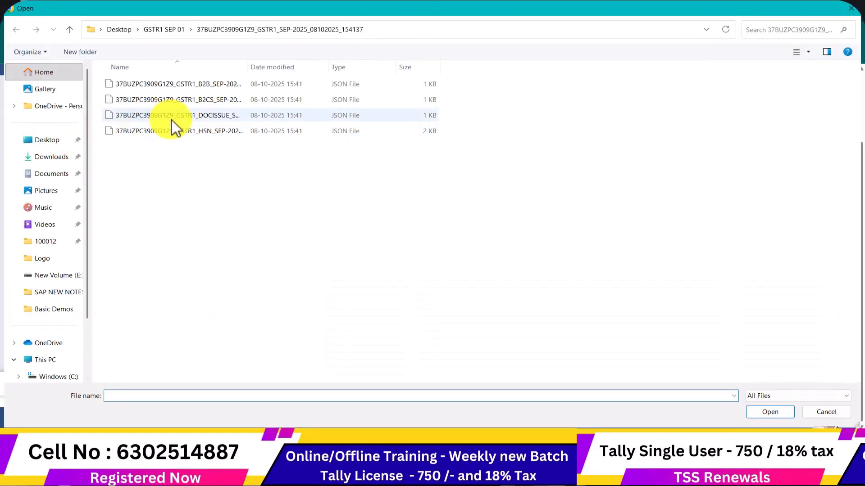
pyautogui.click(176, 118)
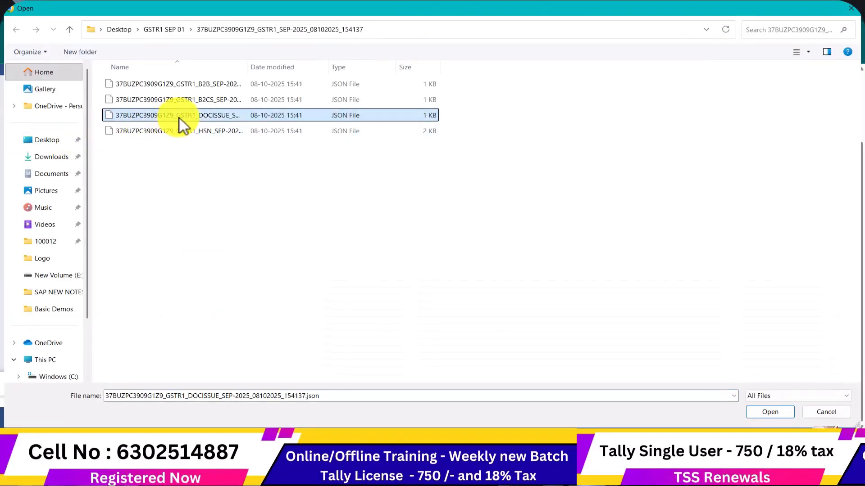
pyautogui.click(762, 412)
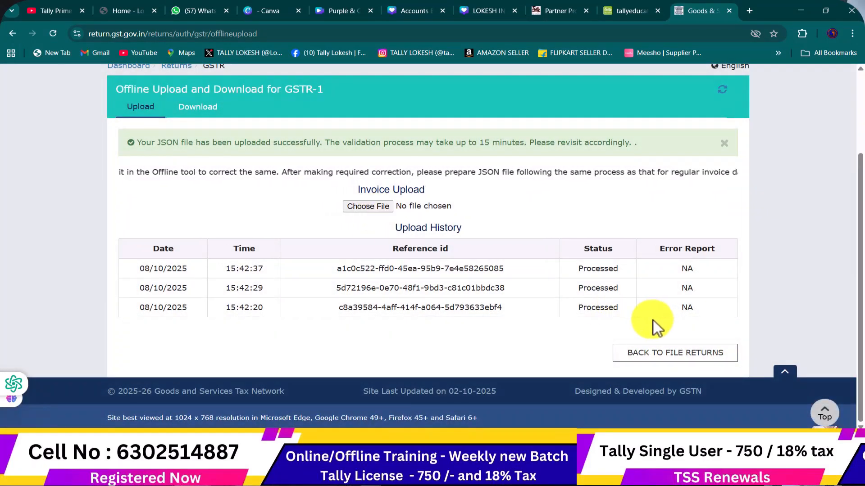
# Upload the HSN JSON file and check the upload history status
pyautogui.click(368, 206)
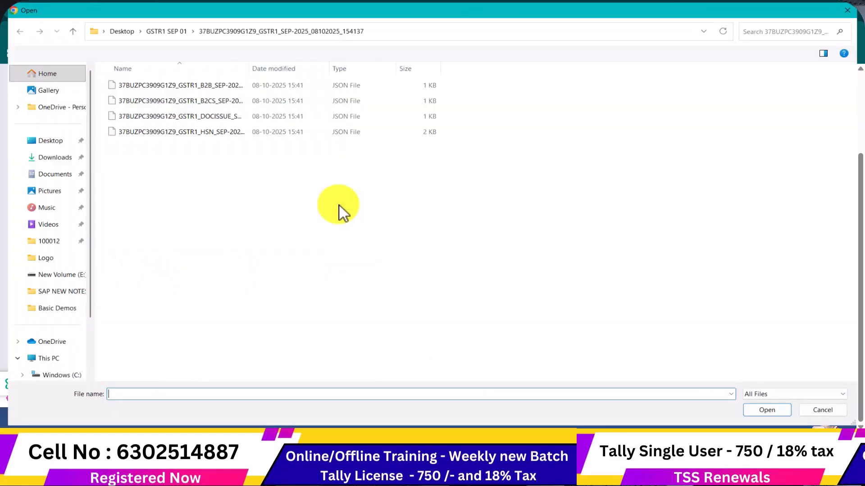
pyautogui.click(179, 131)
pyautogui.click(770, 412)
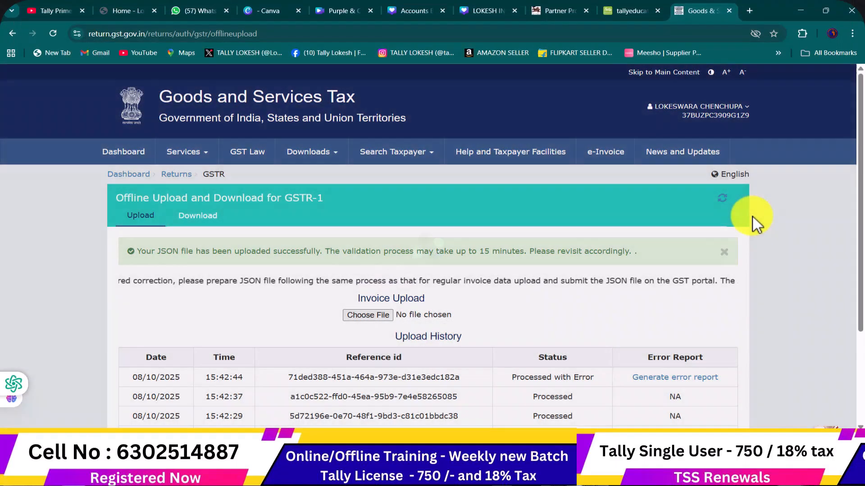
pyautogui.scroll(-3, 753, 218)
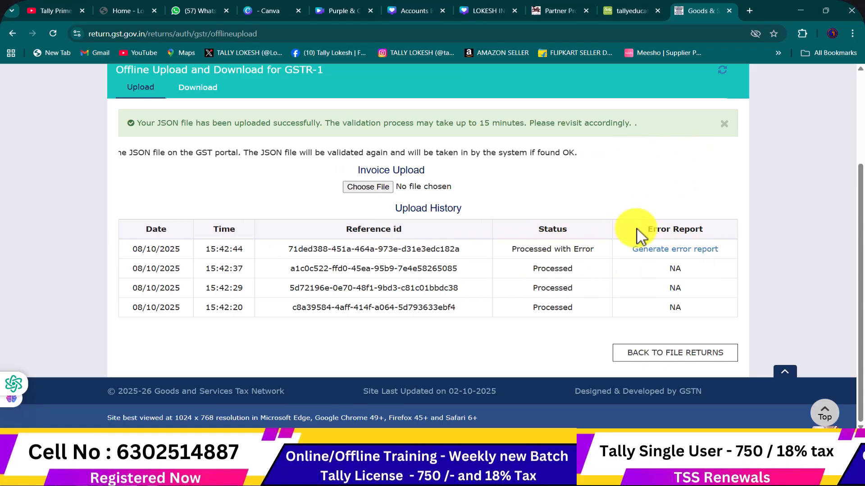
# Return to TallyPrime's GSTR-1 report and drill into HSN Summary - 12
pyautogui.click(533, 474)
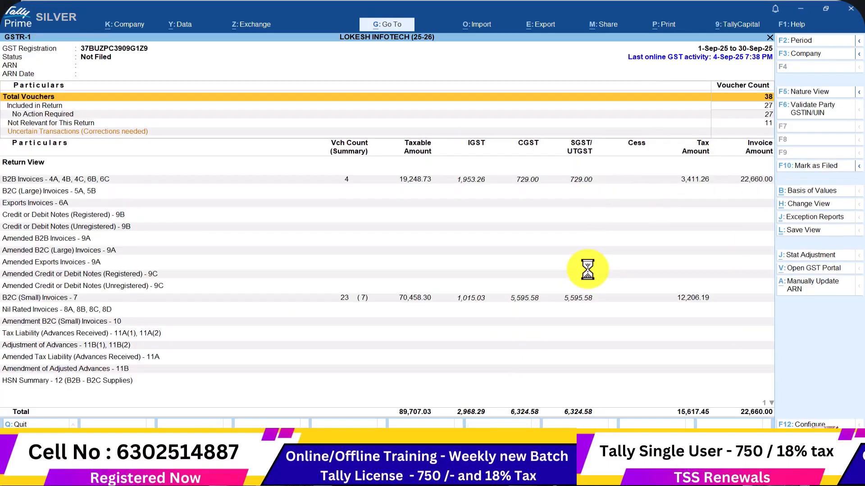
pyautogui.press('Down')
pyautogui.press('Down')
pyautogui.press('Down')
pyautogui.press('Down')
pyautogui.press('Down')
pyautogui.press('Down')
pyautogui.press('Down')
pyautogui.press('Down')
pyautogui.press('Down')
pyautogui.press('Down')
pyautogui.press('Down')
pyautogui.press('Down')
pyautogui.press('Down')
pyautogui.press('Down')
pyautogui.press('Down')
pyautogui.press('Down')
pyautogui.press('Down')
pyautogui.press('Down')
pyautogui.press('Down')
pyautogui.press('Down')
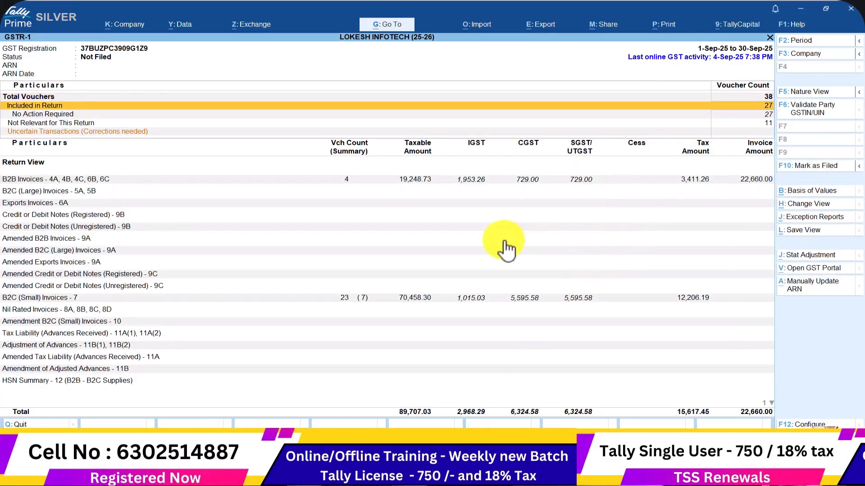
pyautogui.press('Up')
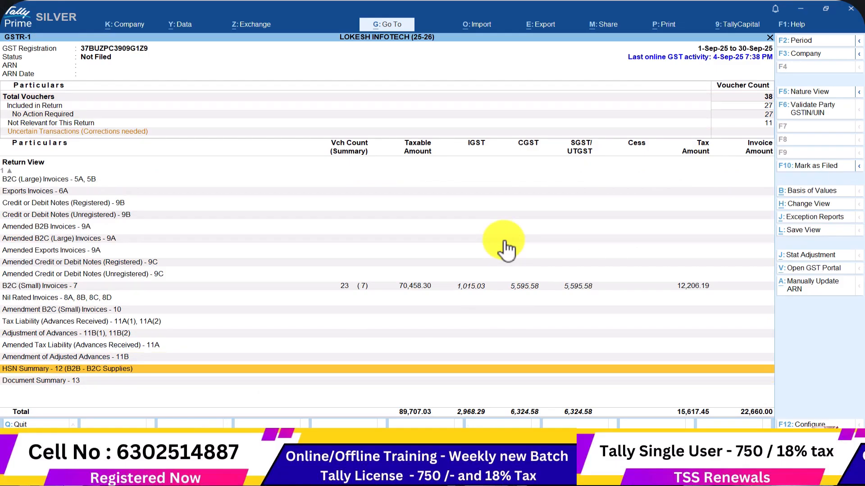
pyautogui.press('Return')
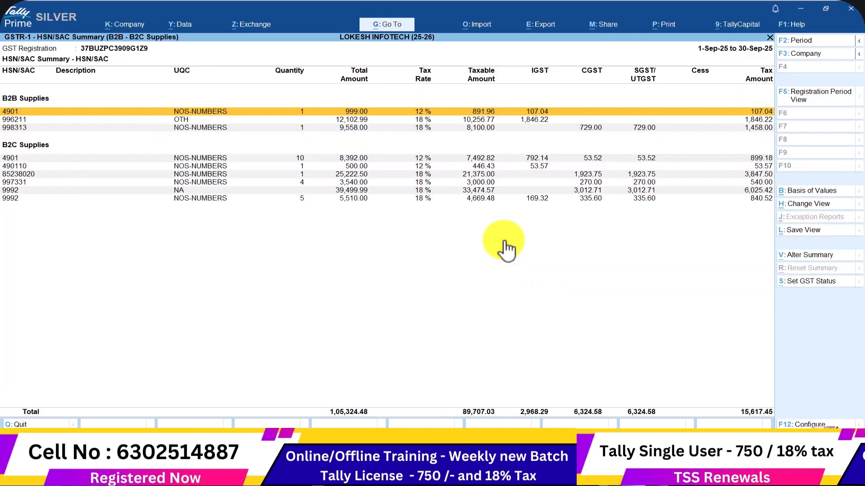
# Review the HSN rows, comparing B2B 996211 and 4901 against B2C 4901
pyautogui.press('Down')
pyautogui.press('Down')
pyautogui.press('Down')
pyautogui.press('Up')
pyautogui.press('Down')
pyautogui.press('Down')
pyautogui.press('Down')
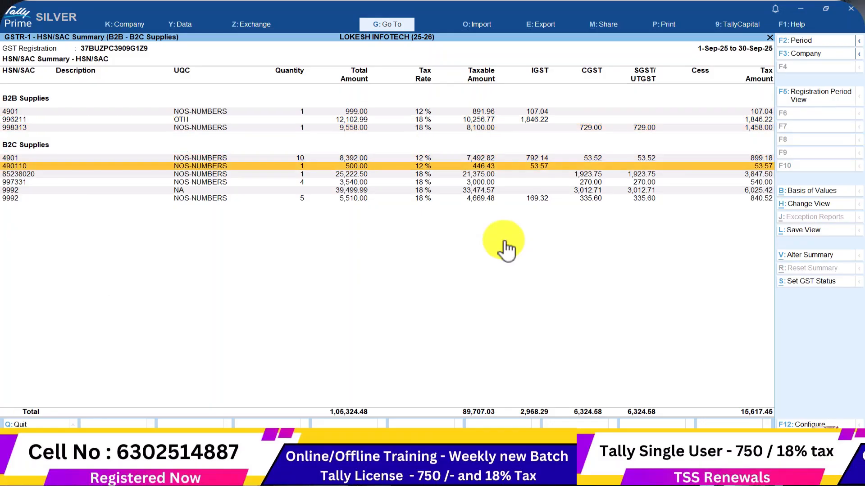
pyautogui.press('Up')
pyautogui.press('Up')
pyautogui.press('Up')
pyautogui.press('Up')
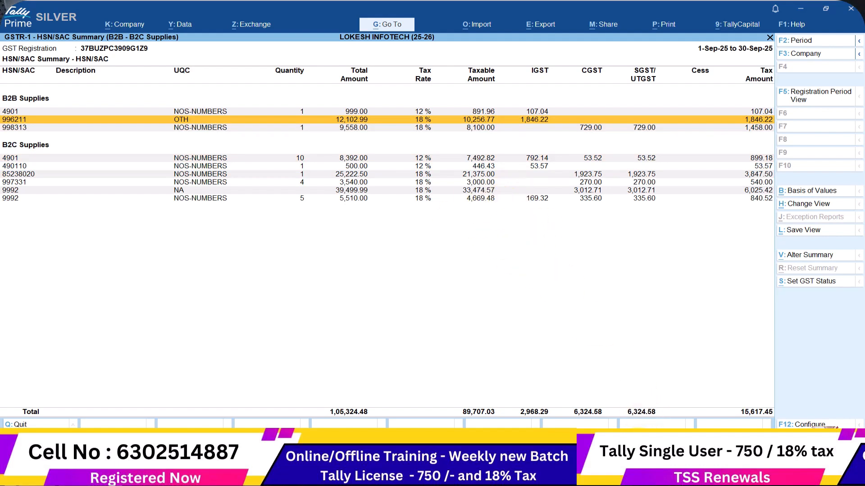
pyautogui.click(631, 476)
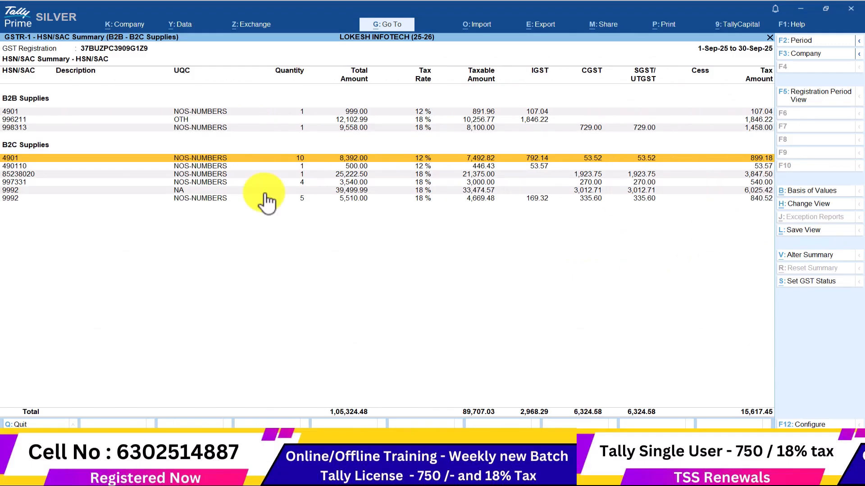
pyautogui.press('Up')
pyautogui.press('Up')
pyautogui.press('Down')
pyautogui.press('Down')
pyautogui.press('Down')
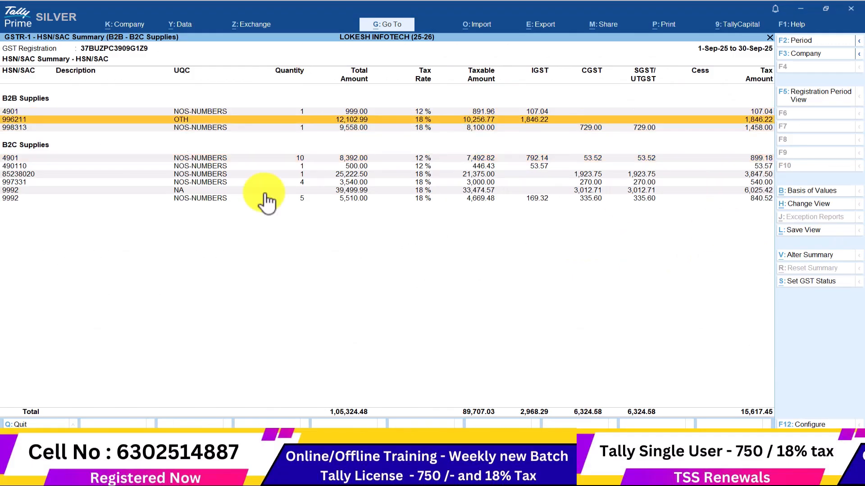
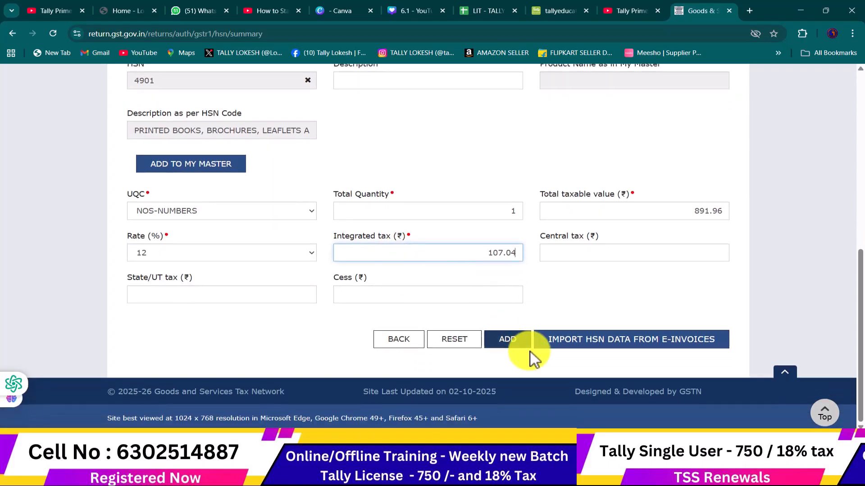
# Add the HSN 4901 row and select HSN 996211 for the next B2B row
pyautogui.click(518, 351)
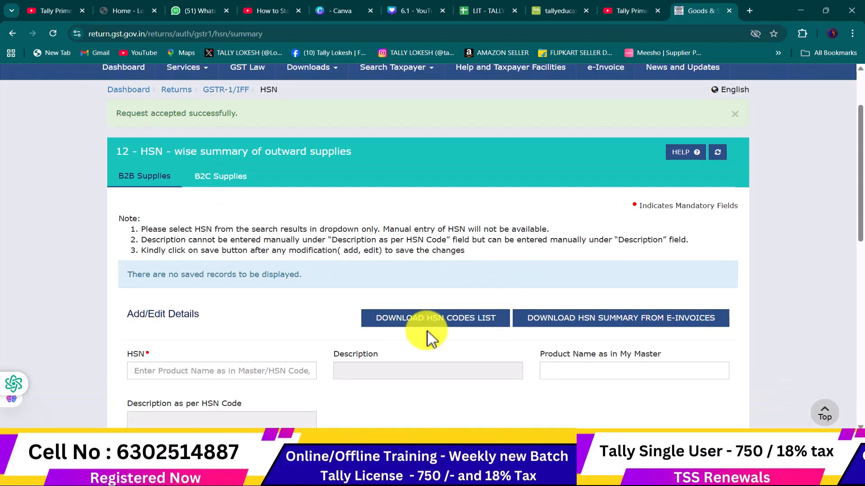
pyautogui.scroll(-3, 361, 310)
pyautogui.hotkey('alt', 'Tab')
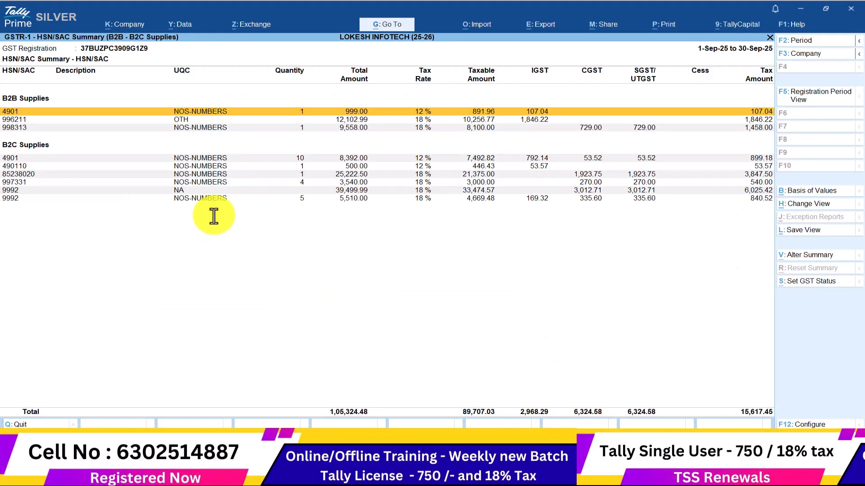
pyautogui.hotkey('alt', 'Tab')
pyautogui.click(213, 216)
pyautogui.write('996211')
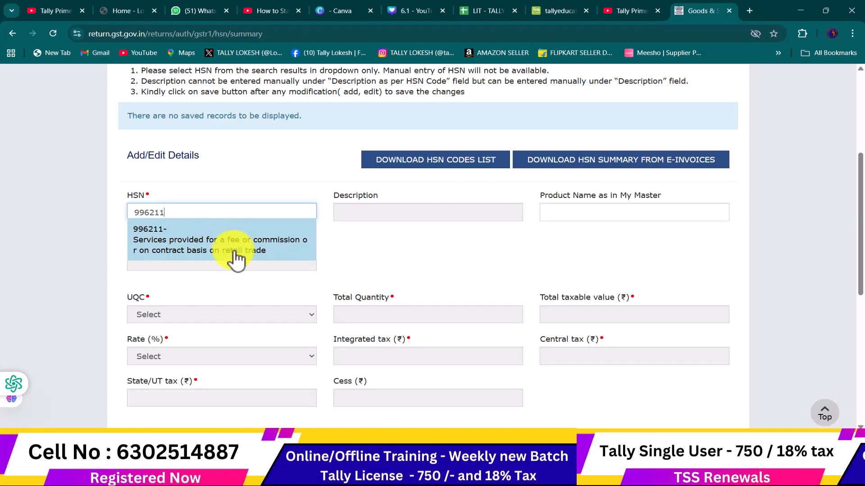
pyautogui.click(236, 252)
pyautogui.scroll(-3, 279, 265)
# Enter taxable value 10,256.77 and rate 18% for HSN 996211, checking the figures in Tally
pyautogui.click(597, 151)
pyautogui.hotkey('alt', 'Tab')
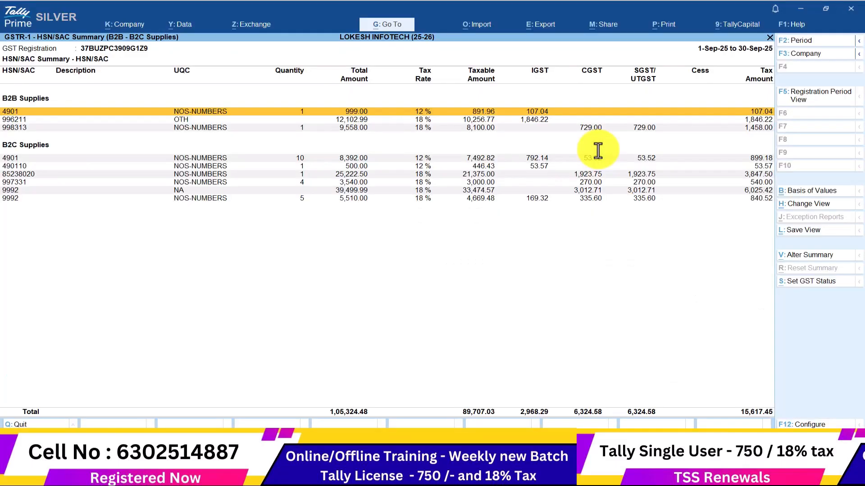
pyautogui.press('Down')
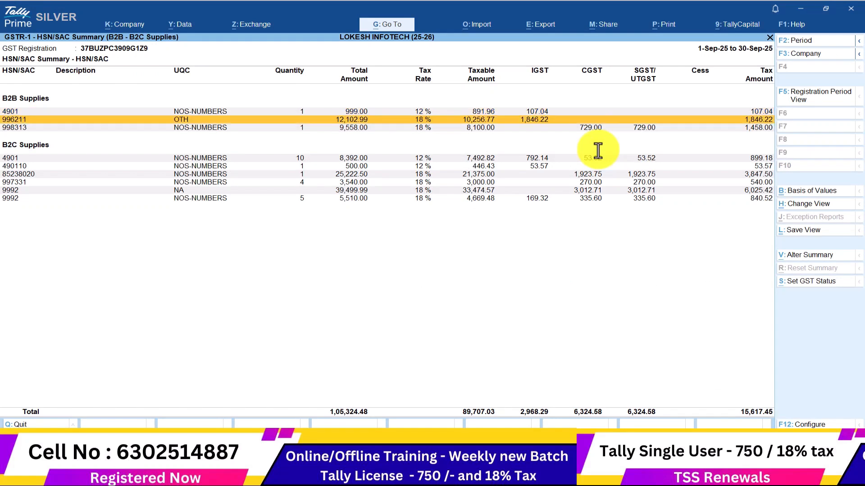
pyautogui.hotkey('alt', 'Tab')
pyautogui.write('10')
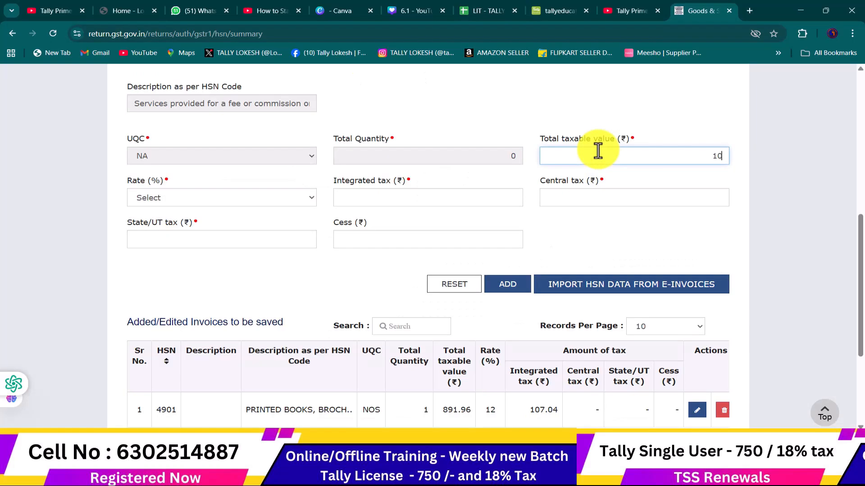
pyautogui.write(',256.77')
pyautogui.hotkey('alt', 'Tab')
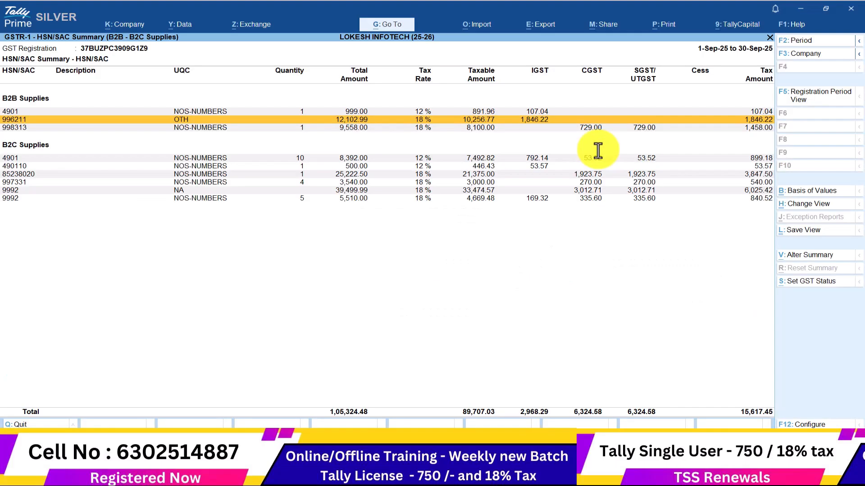
pyautogui.hotkey('alt', 'Tab')
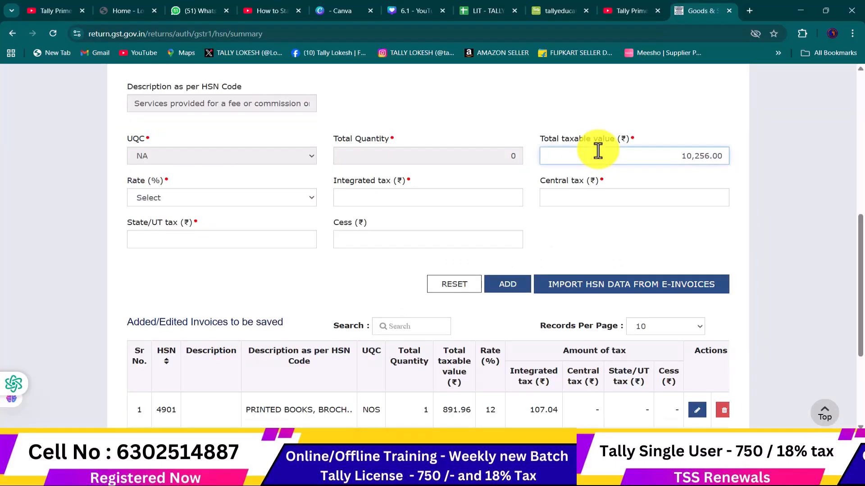
pyautogui.press('BackSpace')
pyautogui.press('BackSpace')
pyautogui.write('77')
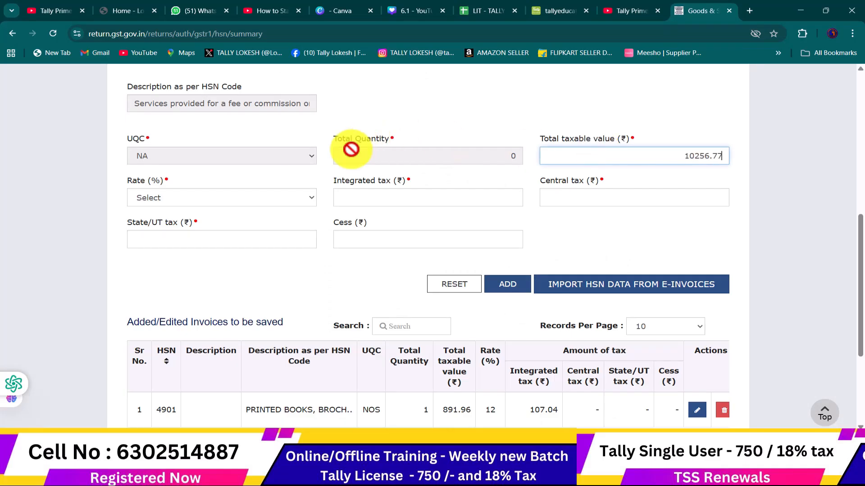
pyautogui.click(228, 201)
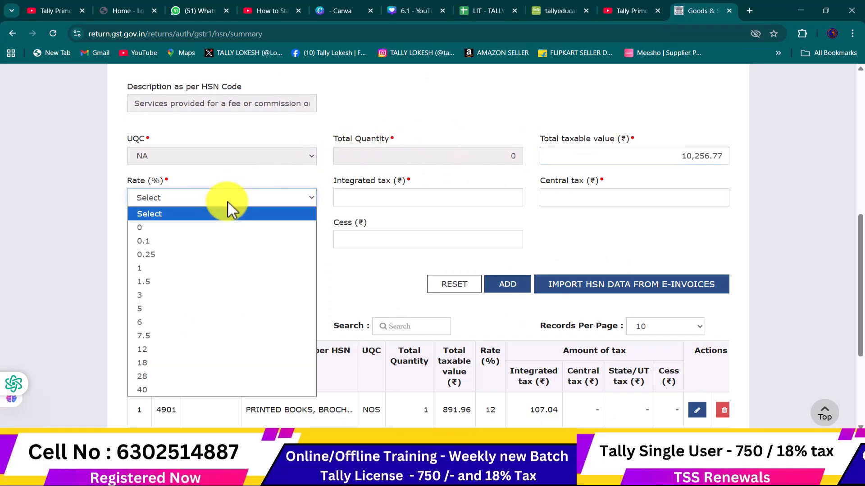
pyautogui.click(205, 363)
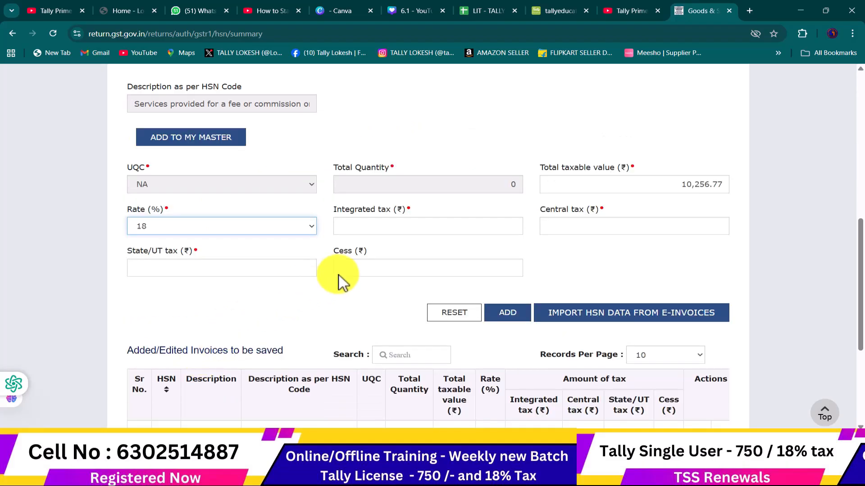
# Enter integrated tax 1,846.22 for HSN 996211, verify it against Tally, and add the row
pyautogui.hotkey('alt', 'Tab')
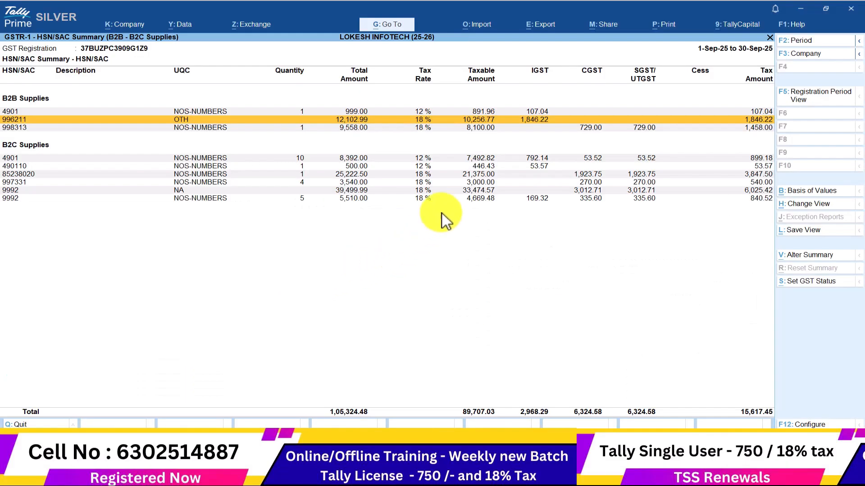
pyautogui.hotkey('alt', 'Tab')
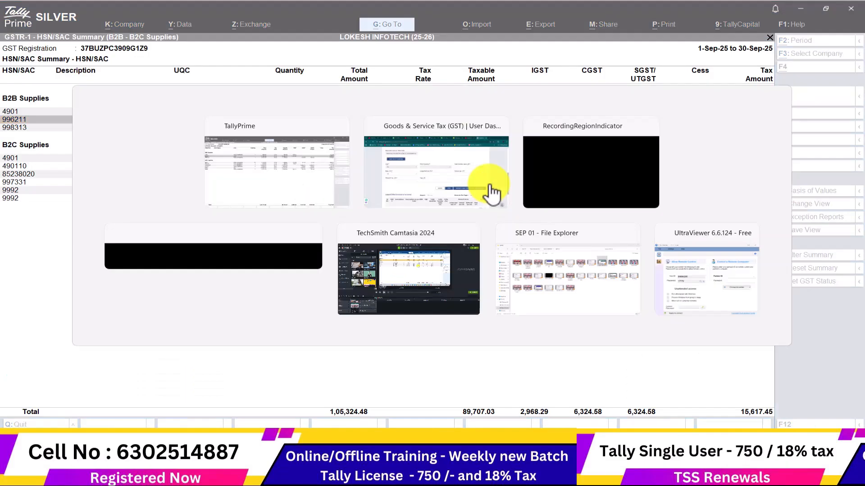
pyautogui.click(417, 228)
pyautogui.write('18.00')
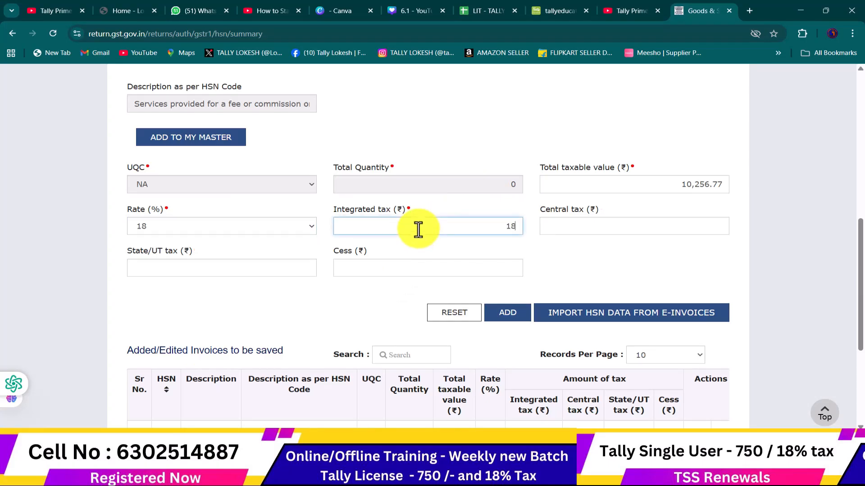
pyautogui.hotkey('alt', 'Tab')
pyautogui.hotkey('alt', 'Tab')
pyautogui.press('BackSpace')
pyautogui.press('BackSpace')
pyautogui.press('BackSpace')
pyautogui.write('46.22')
pyautogui.hotkey('alt', 'Tab')
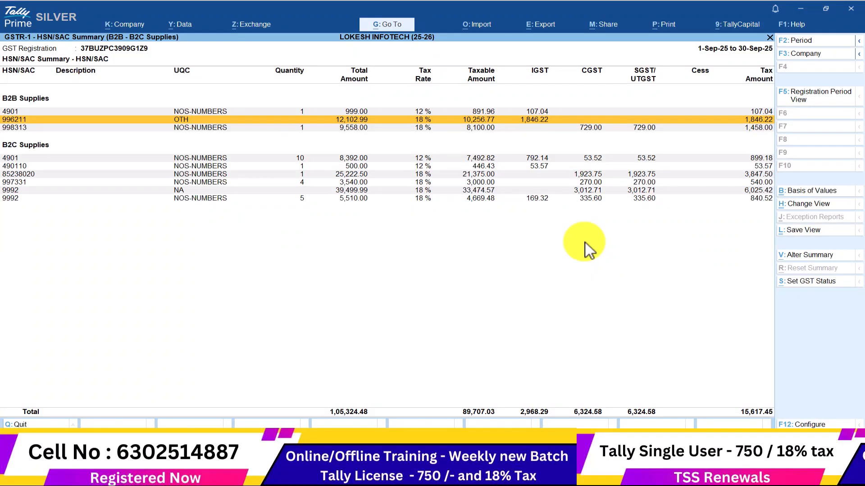
pyautogui.hotkey('alt', 'Tab')
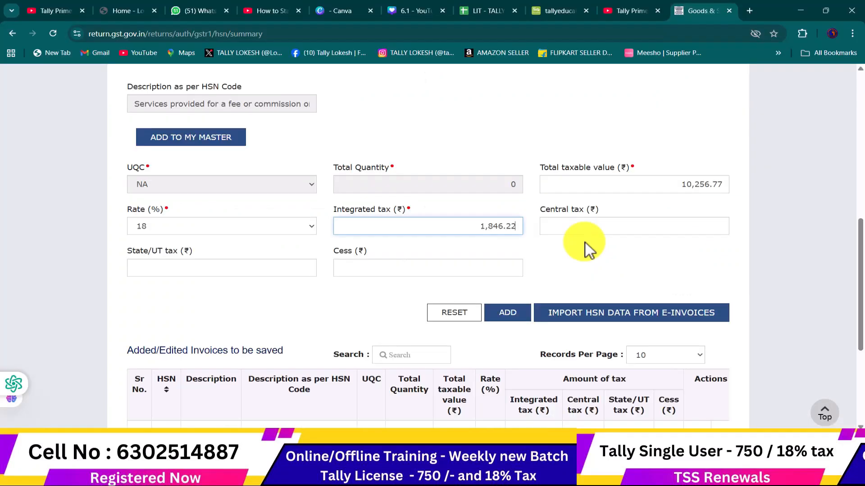
pyautogui.hotkey('alt', 'Tab')
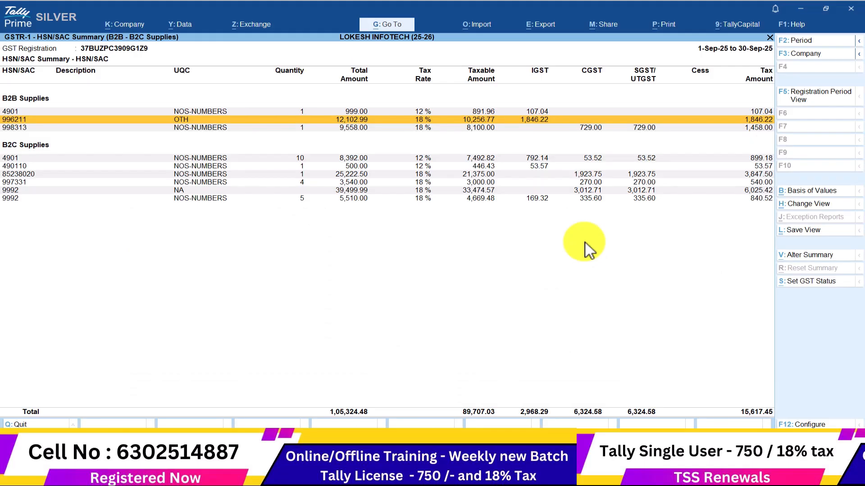
pyautogui.hotkey('alt', 'Tab')
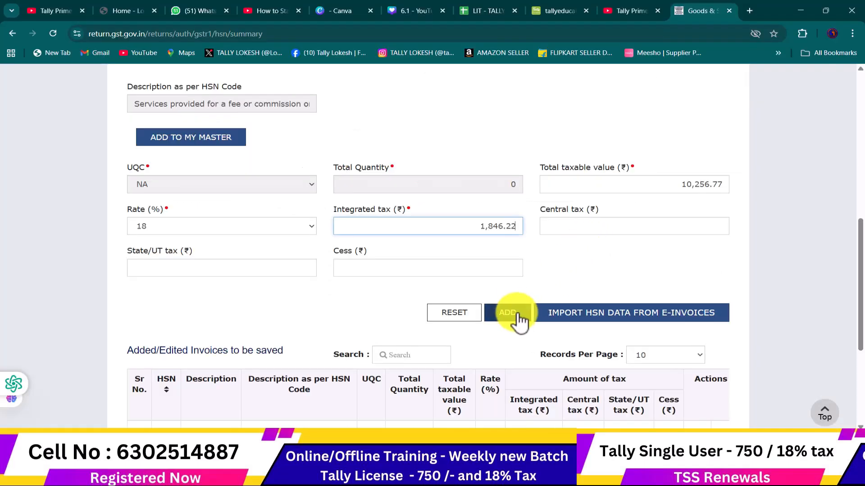
pyautogui.click(517, 315)
pyautogui.scroll(-3, 494, 289)
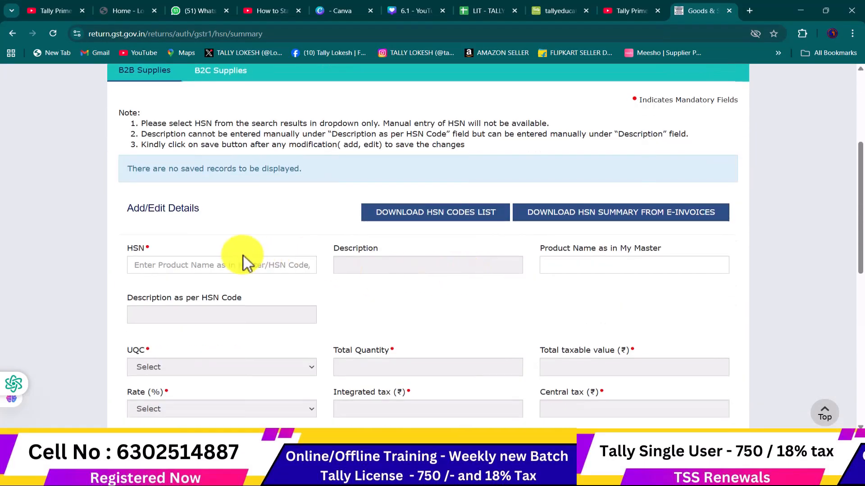
pyautogui.scroll(-1, 225, 252)
# Select HSN 998313 for the next B2B row, reading it from Tally's summary
pyautogui.click(203, 212)
pyautogui.hotkey('alt', 'Tab')
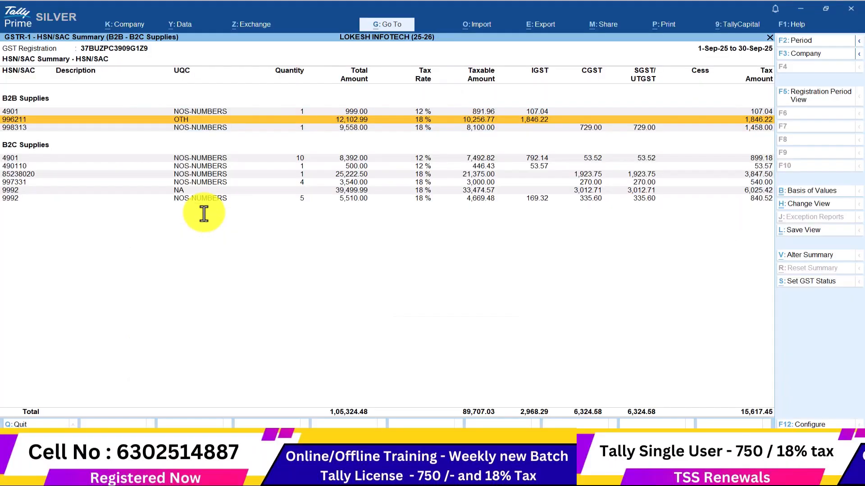
pyautogui.press('Down')
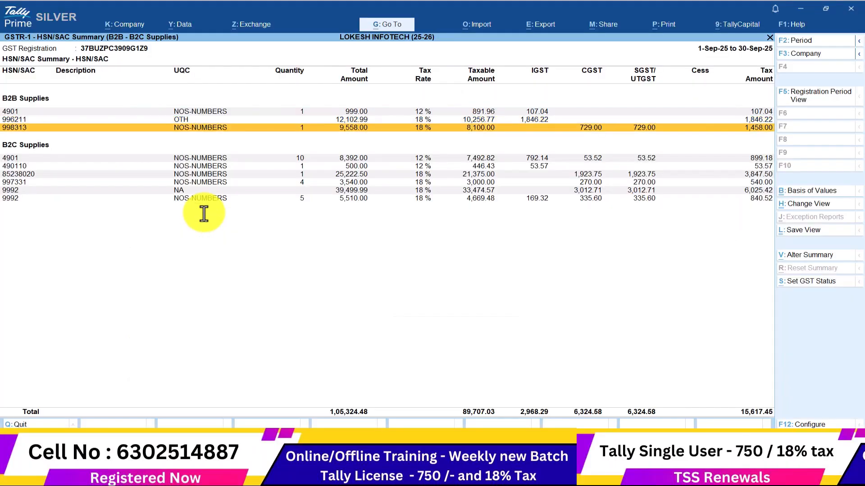
pyautogui.hotkey('alt', 'Tab')
pyautogui.write('998313')
pyautogui.click(219, 250)
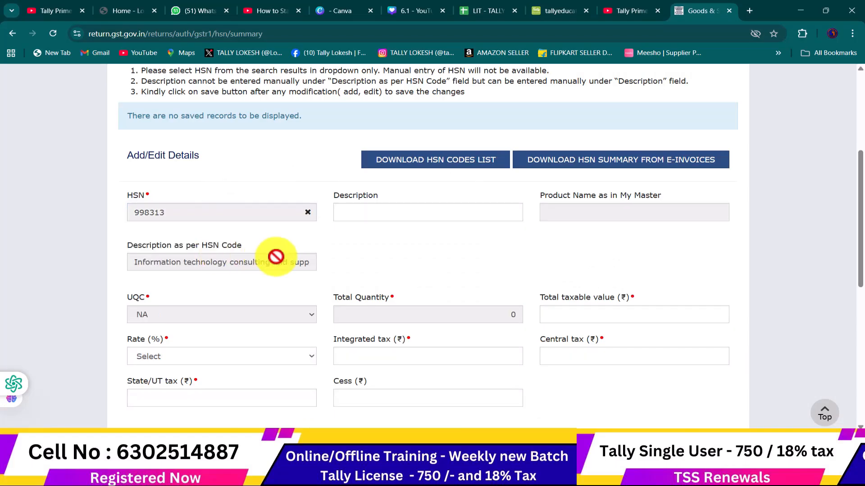
pyautogui.scroll(-3, 331, 227)
# Enter taxable value 8,100, rate 18%, and central and state tax of 729 each for 998313
pyautogui.click(559, 155)
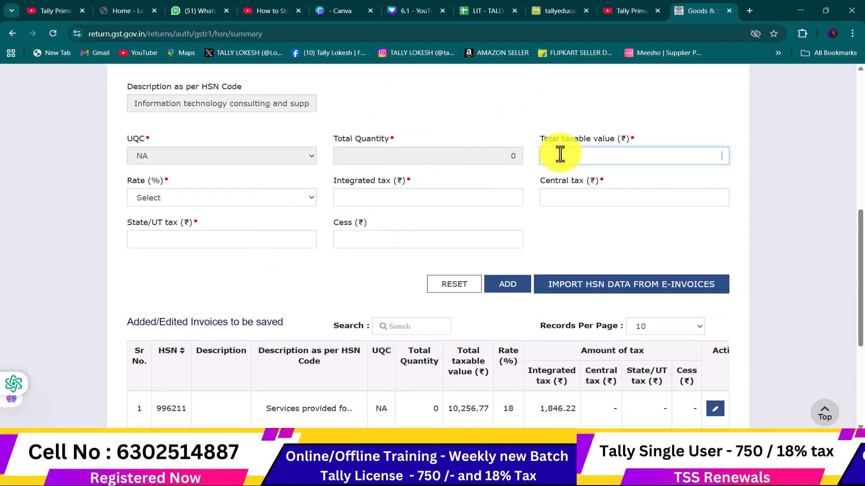
pyautogui.hotkey('alt', 'Tab')
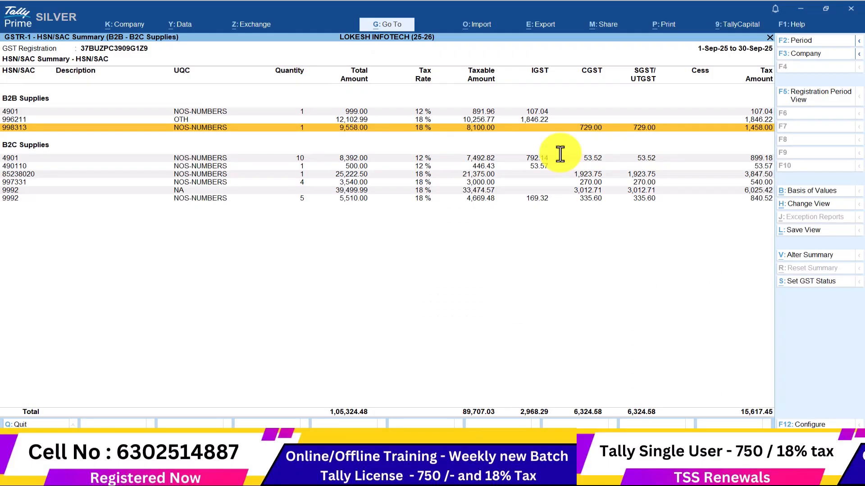
pyautogui.hotkey('alt', 'Tab')
pyautogui.write('8100')
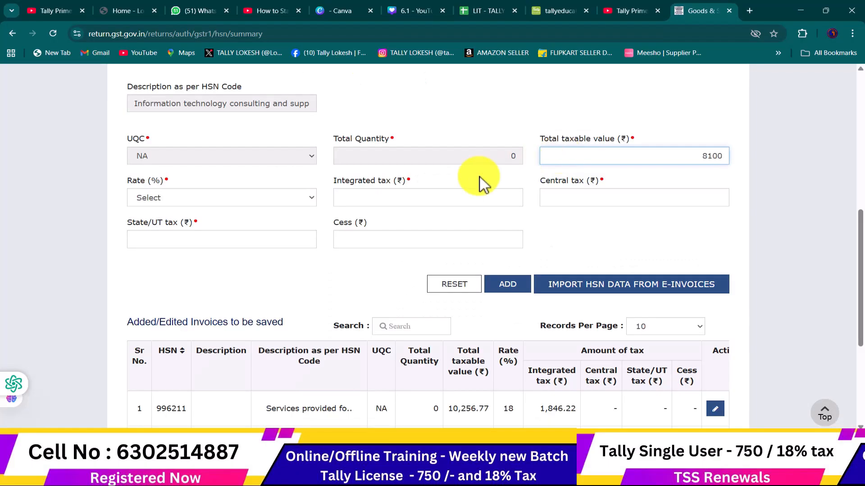
pyautogui.click(239, 202)
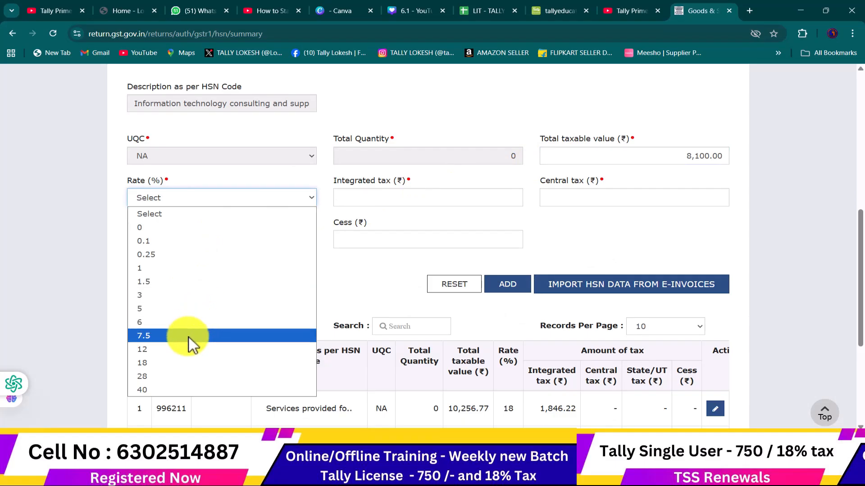
pyautogui.click(187, 363)
pyautogui.click(415, 227)
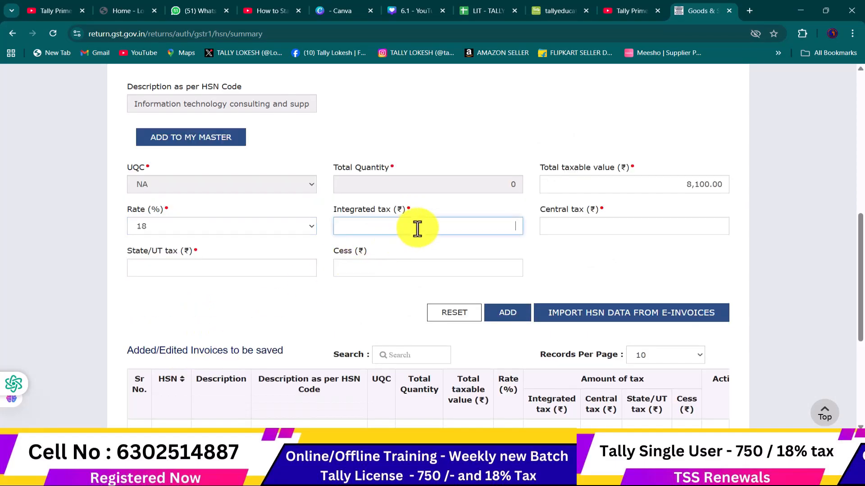
pyautogui.hotkey('alt', 'Tab')
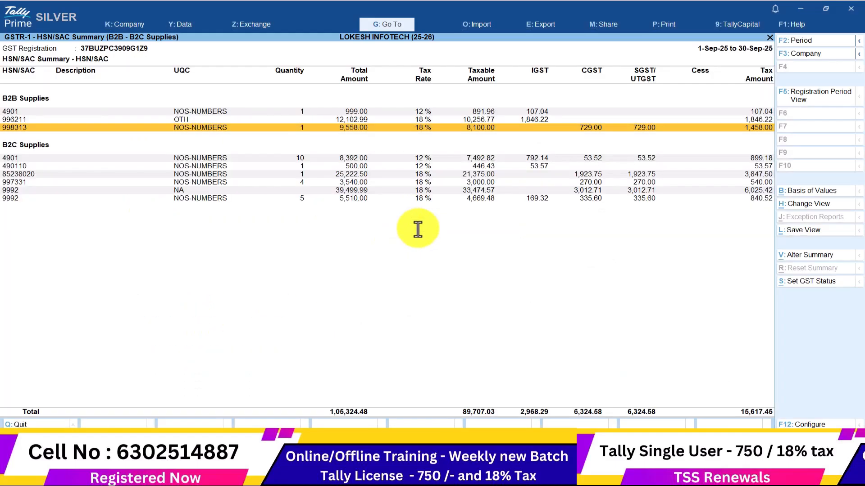
pyautogui.hotkey('alt', 'Tab')
pyautogui.click(567, 226)
pyautogui.write('729')
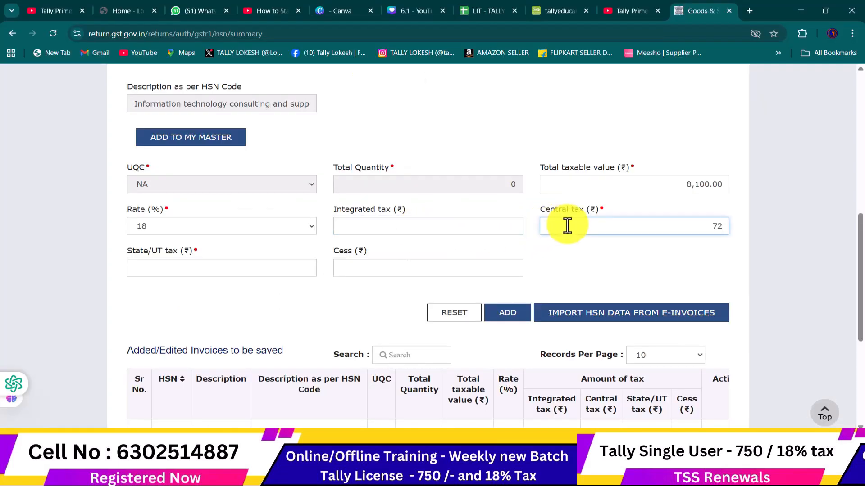
pyautogui.click(232, 272)
pyautogui.write('729')
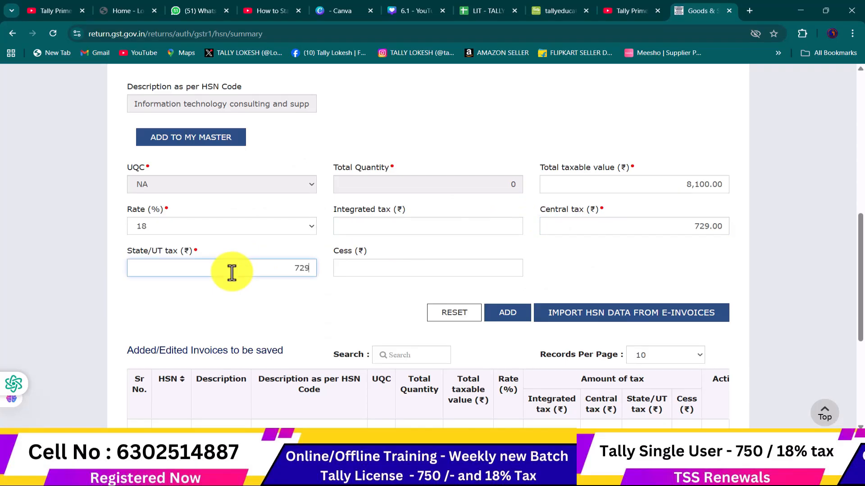
# Add the 998313 row, cross-check the rows against Tally, and save the three B2B HSN rows
pyautogui.click(512, 315)
pyautogui.scroll(-10, 514, 320)
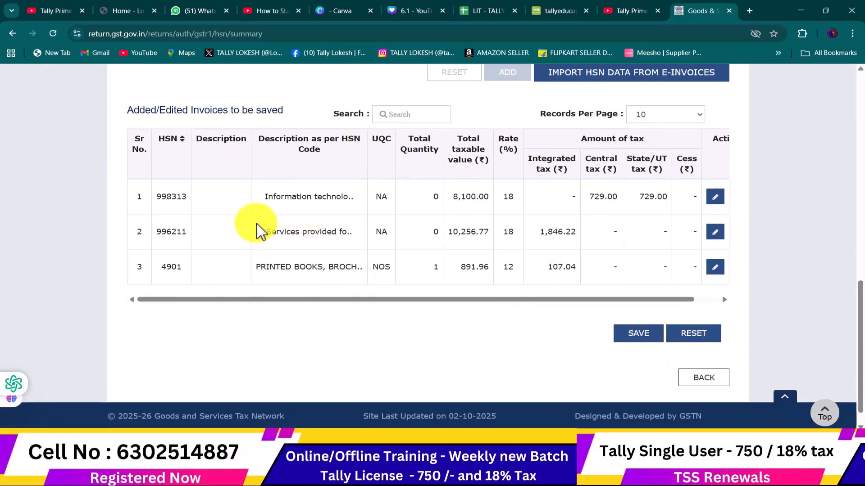
pyautogui.hotkey('alt', 'Tab')
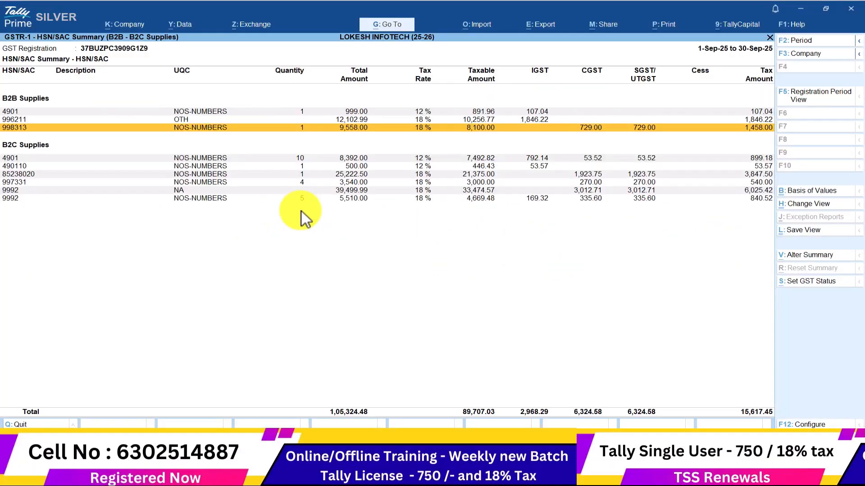
pyautogui.hotkey('alt', 'Tab')
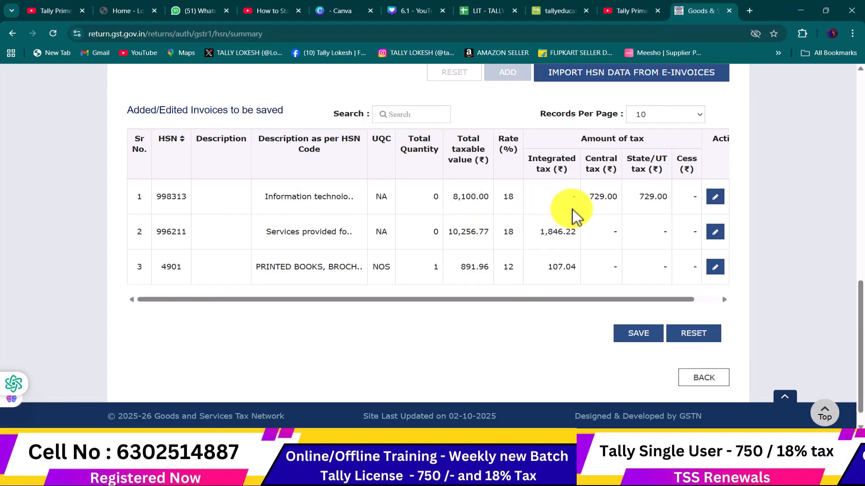
pyautogui.hotkey('alt', 'Tab')
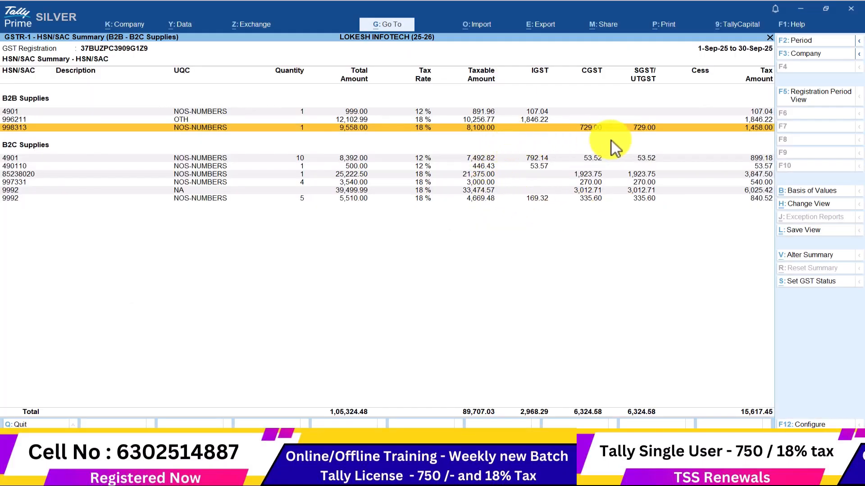
pyautogui.press('Up')
pyautogui.hotkey('alt', 'Tab')
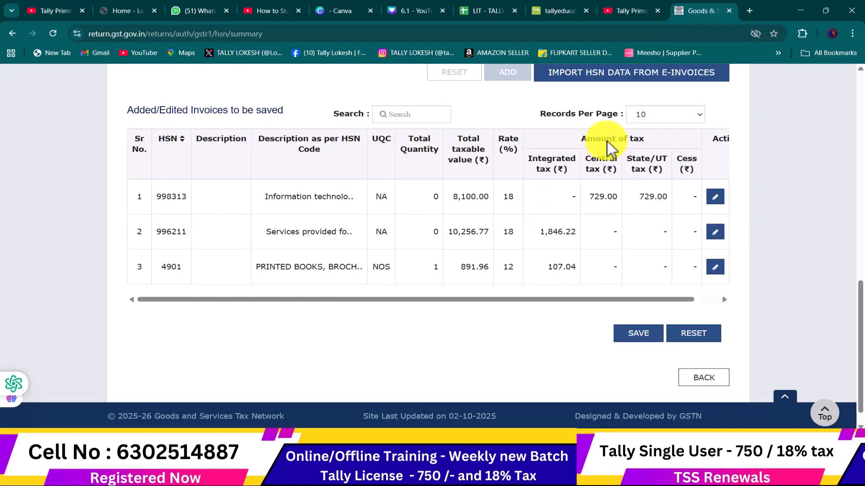
pyautogui.hotkey('alt', 'Tab')
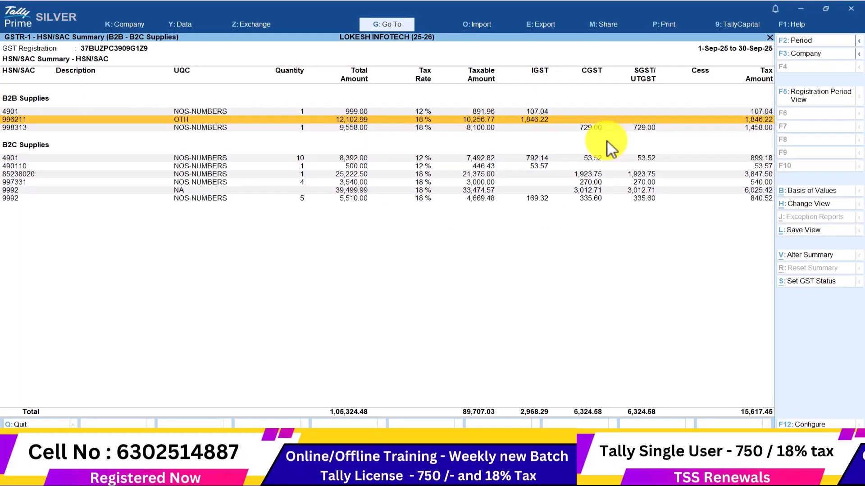
pyautogui.hotkey('alt', 'Tab')
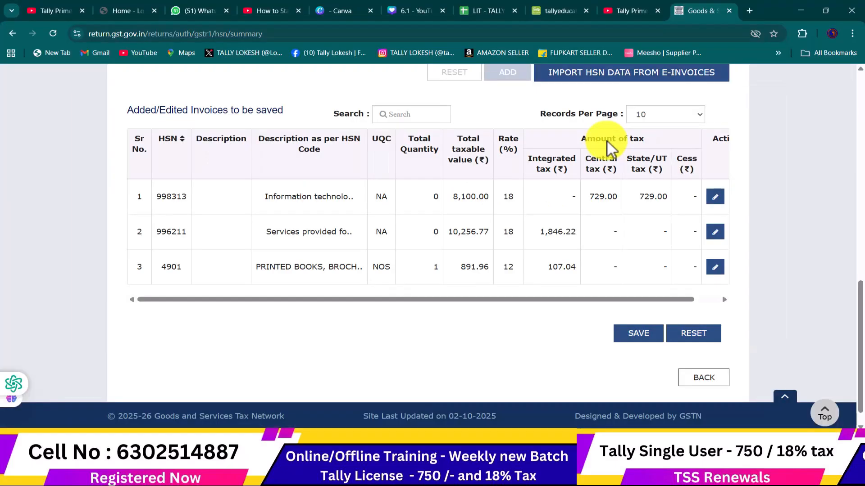
pyautogui.click(647, 336)
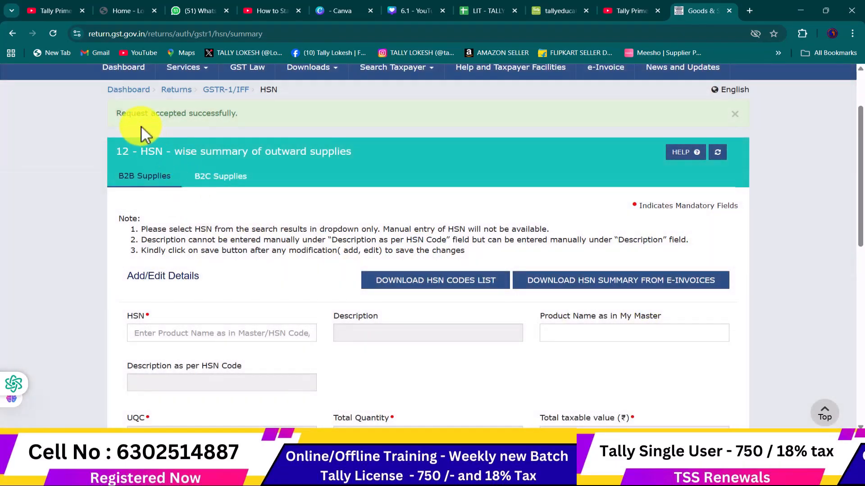
pyautogui.scroll(1, 236, 123)
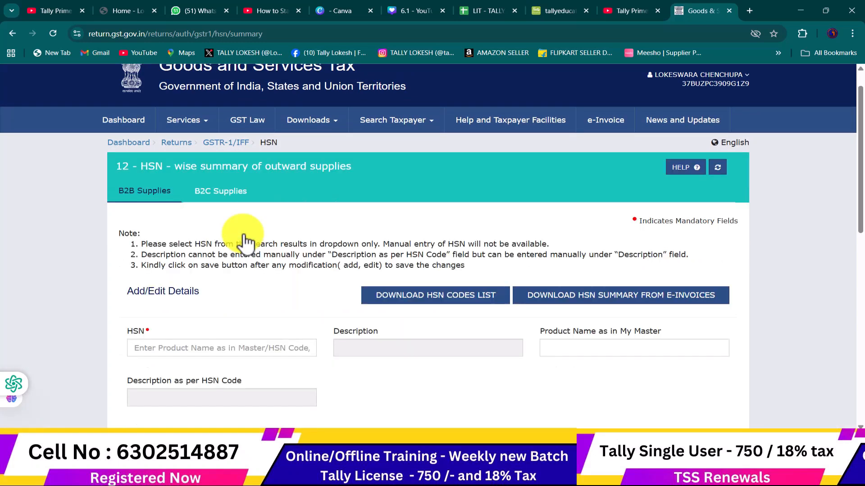
# In the B2C Supplies HSN section, select HSN 4901 printed books
pyautogui.click(224, 192)
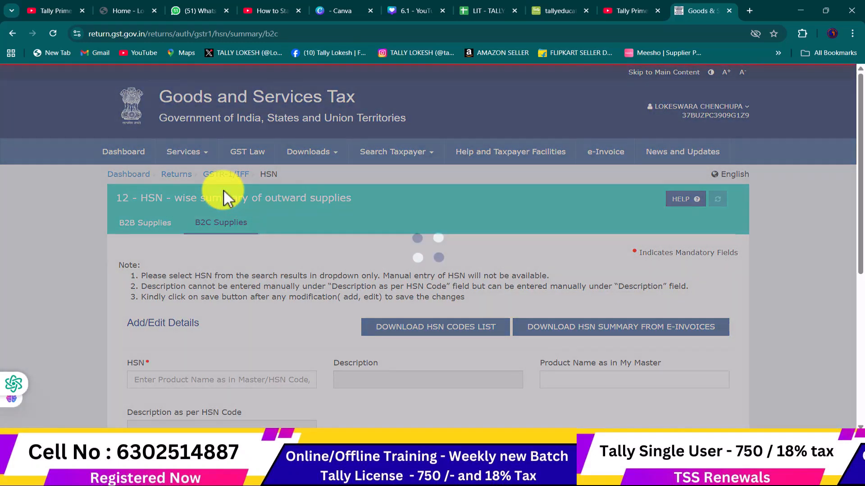
pyautogui.scroll(-3, 350, 228)
pyautogui.click(245, 225)
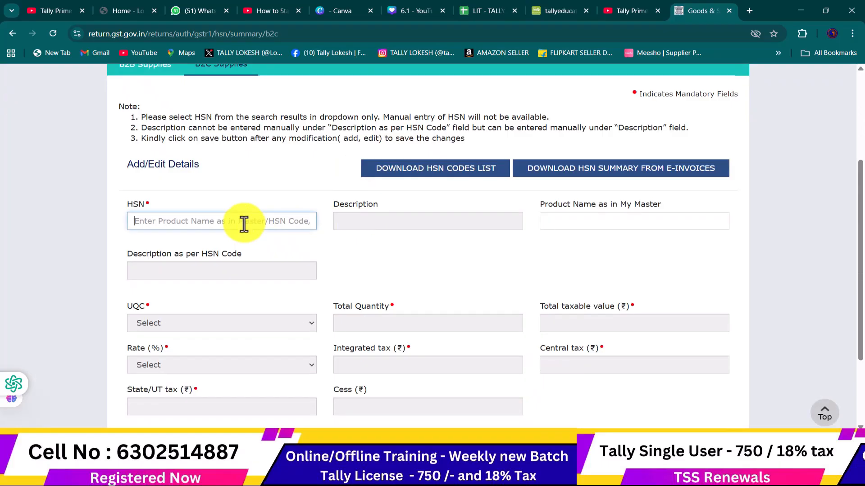
pyautogui.hotkey('alt', 'Tab')
pyautogui.press('Down')
pyautogui.press('Down')
pyautogui.press('Down')
pyautogui.press('Up')
pyautogui.hotkey('alt', 'Tab')
pyautogui.write('9')
pyautogui.press('BackSpace')
pyautogui.write('4901')
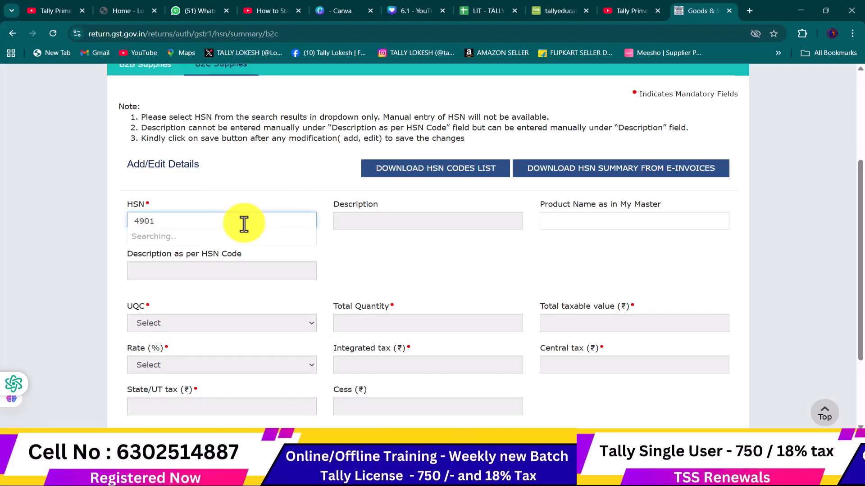
pyautogui.click(263, 253)
pyautogui.scroll(-2, 277, 255)
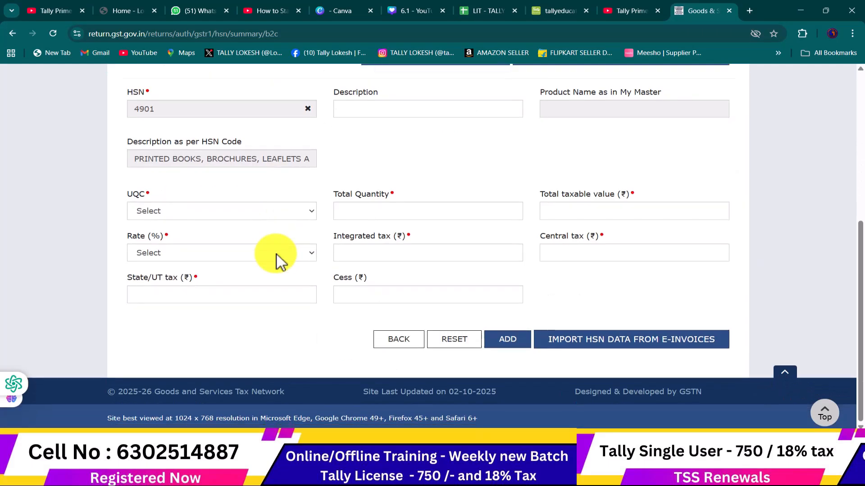
# Set the unit to NOS-NUMBERS and the total quantity to 10
pyautogui.click(224, 212)
pyautogui.press('n')
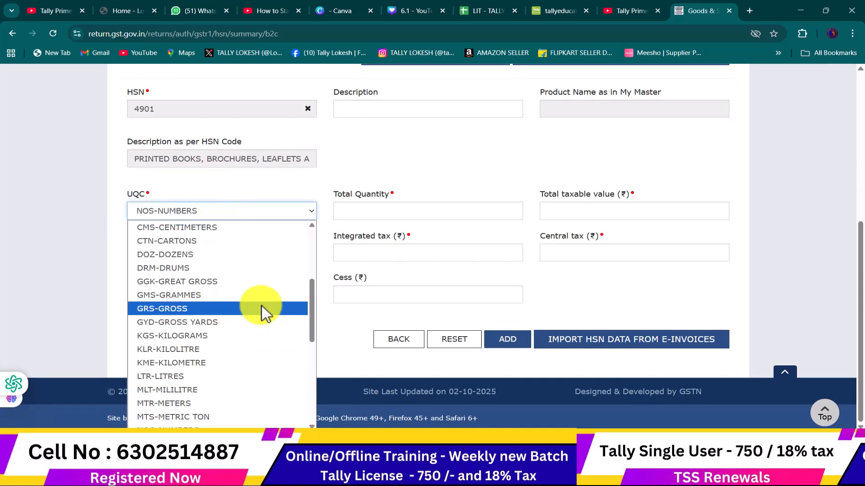
pyautogui.press('n')
pyautogui.press('Return')
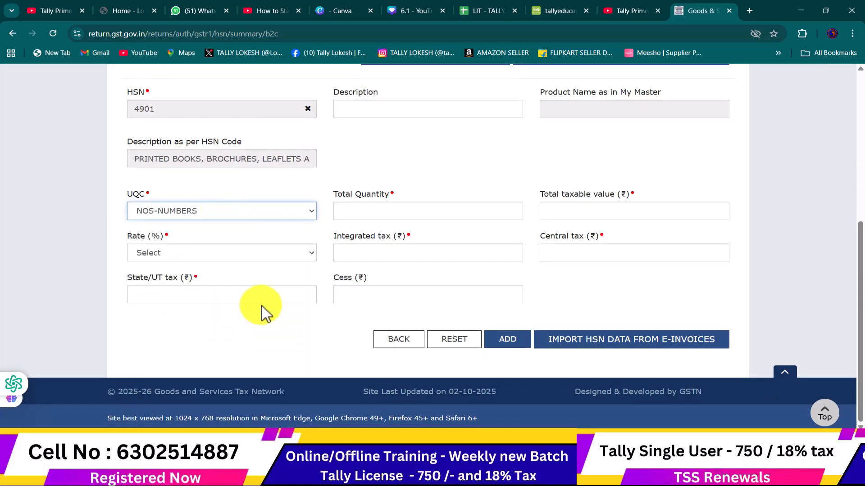
pyautogui.click(373, 216)
pyautogui.hotkey('alt', 'Tab')
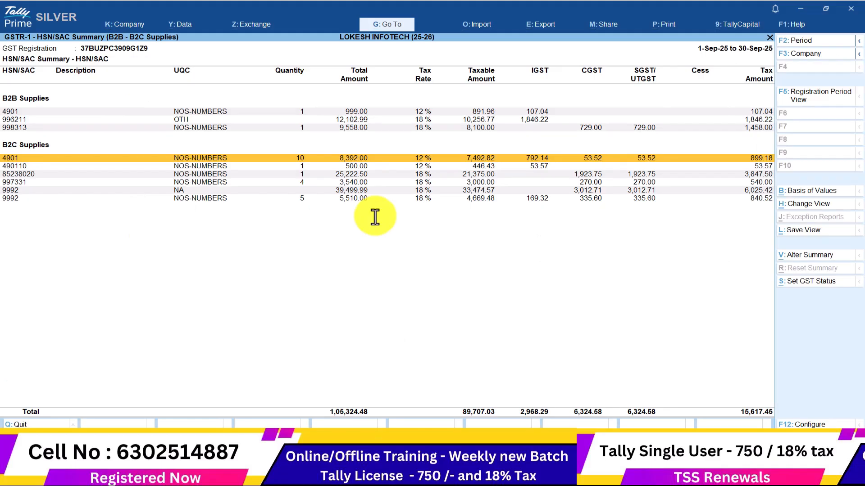
pyautogui.hotkey('alt', 'Tab')
pyautogui.write('10')
pyautogui.press('Tab')
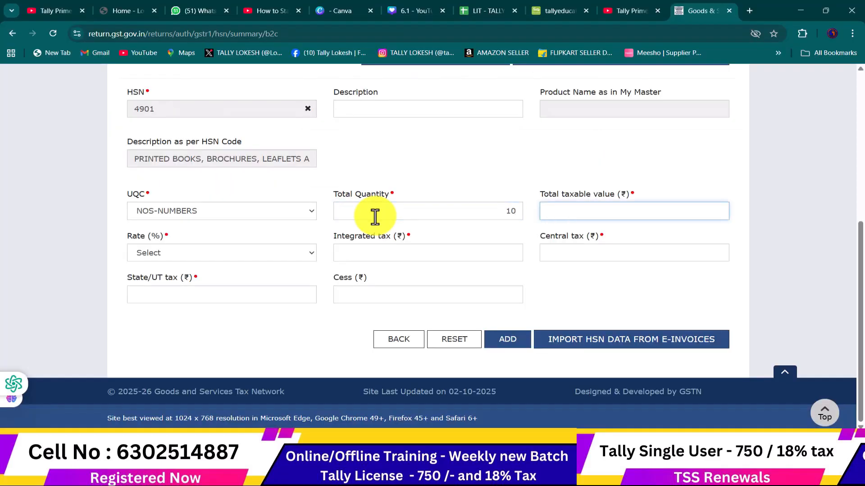
# Enter taxable value 7,492.82 as shown in Tally
pyautogui.hotkey('alt', 'Tab')
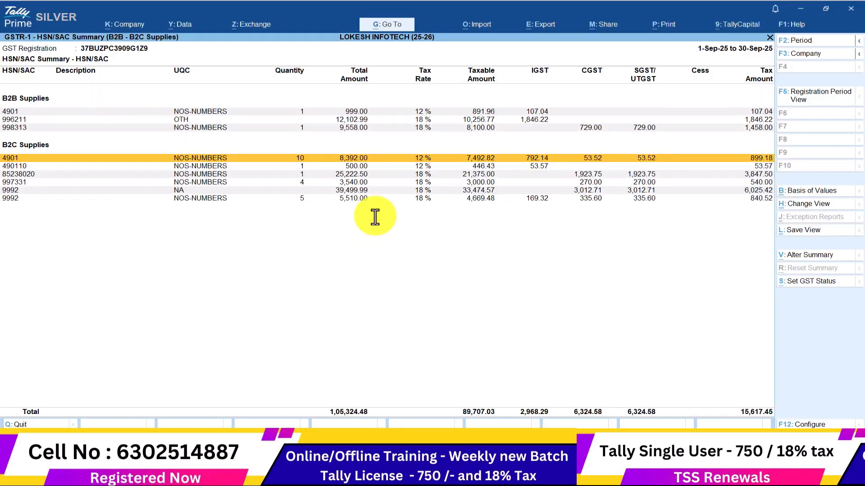
pyautogui.hotkey('alt', 'Tab')
pyautogui.write('7492')
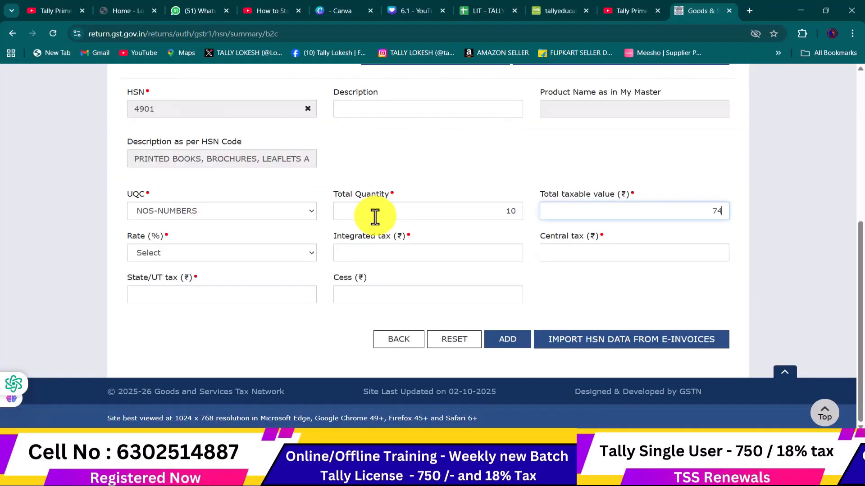
pyautogui.hotkey('alt', 'Tab')
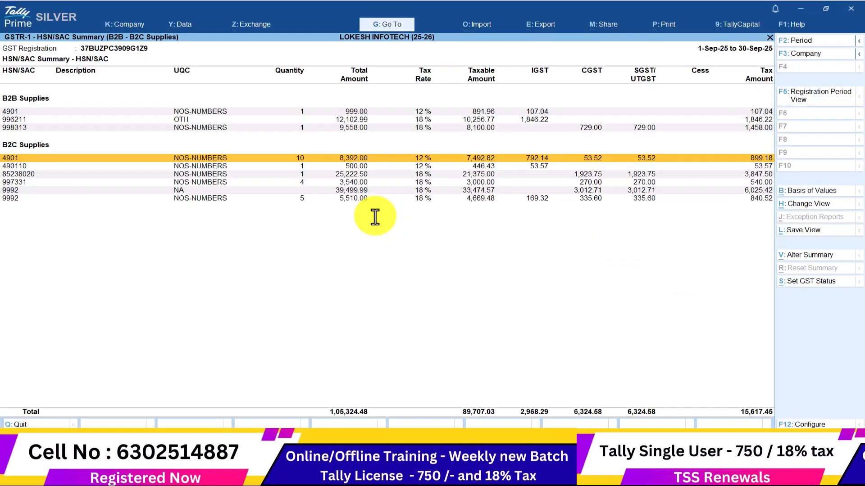
pyautogui.hotkey('alt', 'Tab')
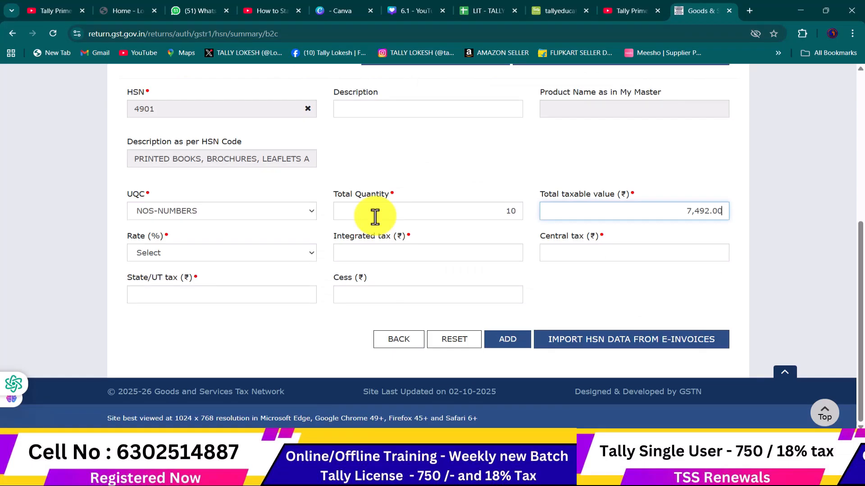
pyautogui.press('BackSpace')
pyautogui.press('BackSpace')
pyautogui.write('82')
# Set rate 12%, integrated tax 792.14 and central tax 53.52 for the B2C 4901 row
pyautogui.click(208, 256)
pyautogui.click(208, 256)
pyautogui.click(209, 256)
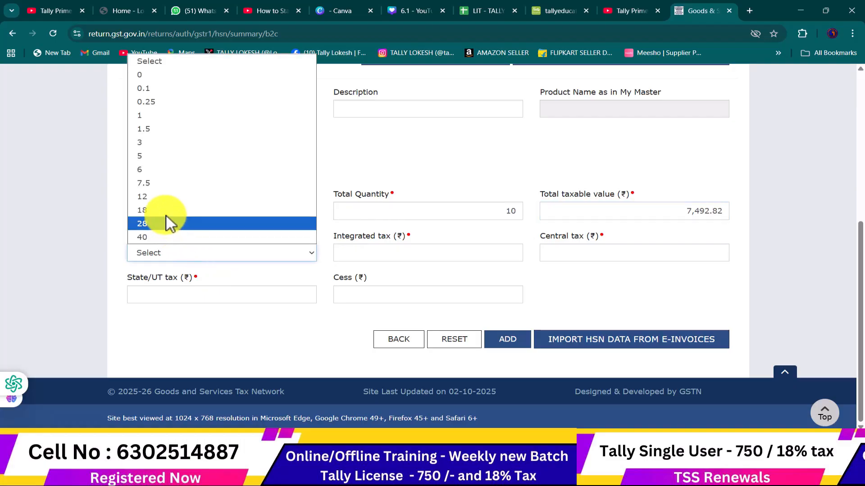
pyautogui.click(166, 201)
pyautogui.click(407, 282)
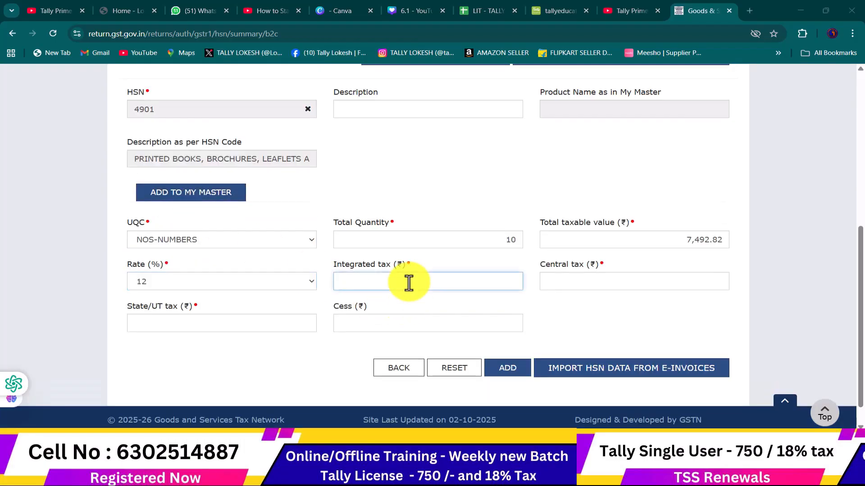
pyautogui.hotkey('alt', 'Tab')
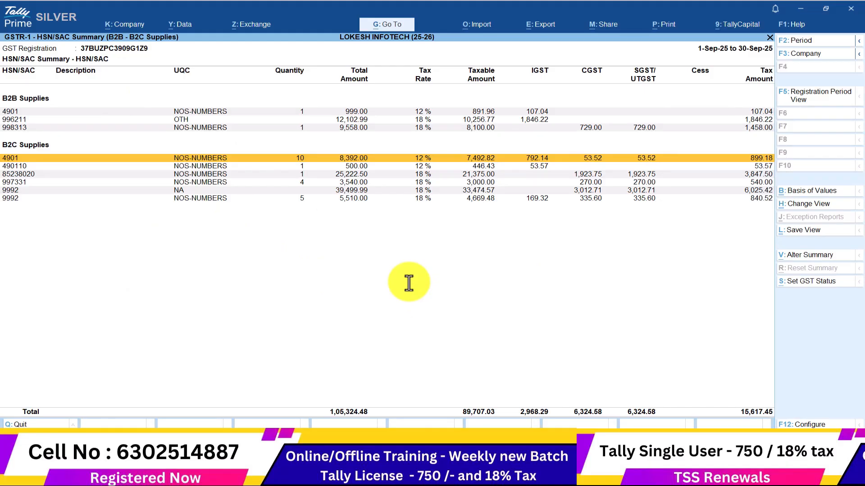
pyautogui.hotkey('alt', 'Tab')
pyautogui.write('792.14')
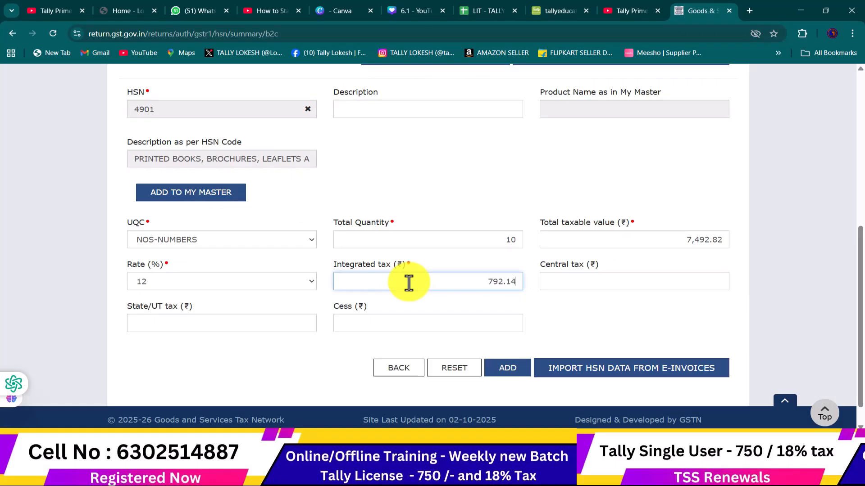
pyautogui.hotkey('alt', 'Tab')
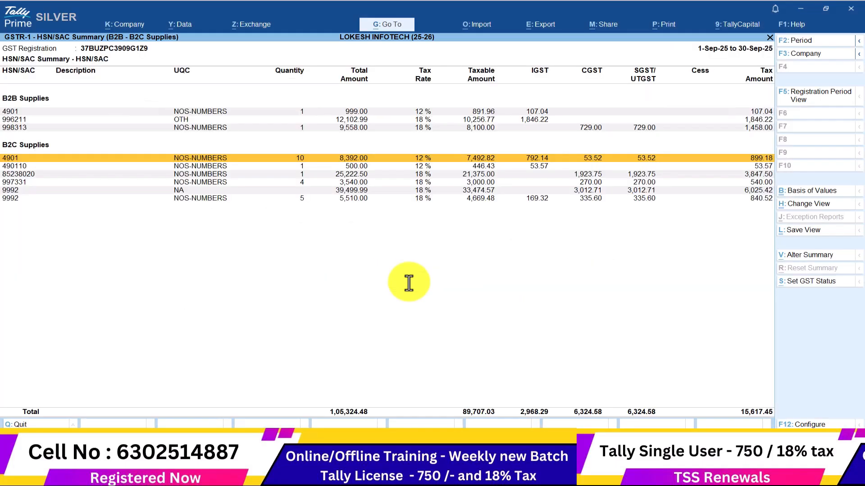
pyautogui.hotkey('alt', 'Tab')
pyautogui.click(587, 284)
pyautogui.write('53.52')
pyautogui.click(248, 322)
pyautogui.write('53.52')
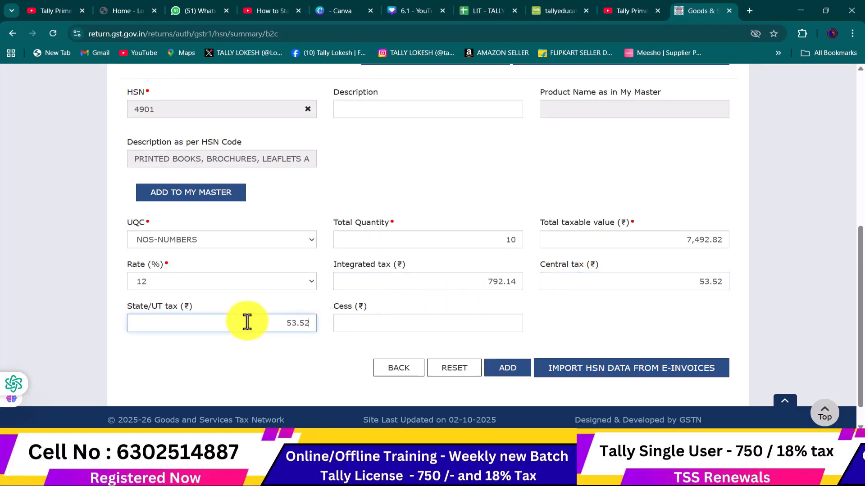
# Add the B2C 4901 row and select HSN 490110 for the next one
pyautogui.click(515, 369)
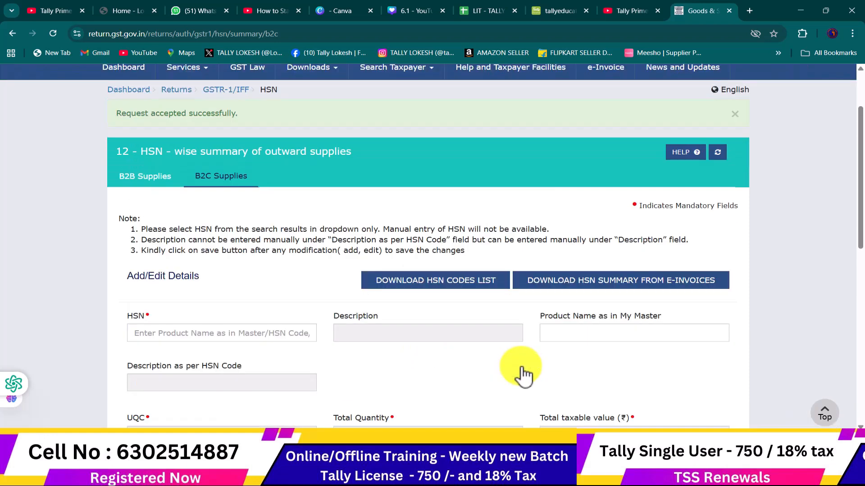
pyautogui.scroll(-3, 236, 323)
pyautogui.click(226, 171)
pyautogui.hotkey('alt', 'Tab')
pyautogui.press('Down')
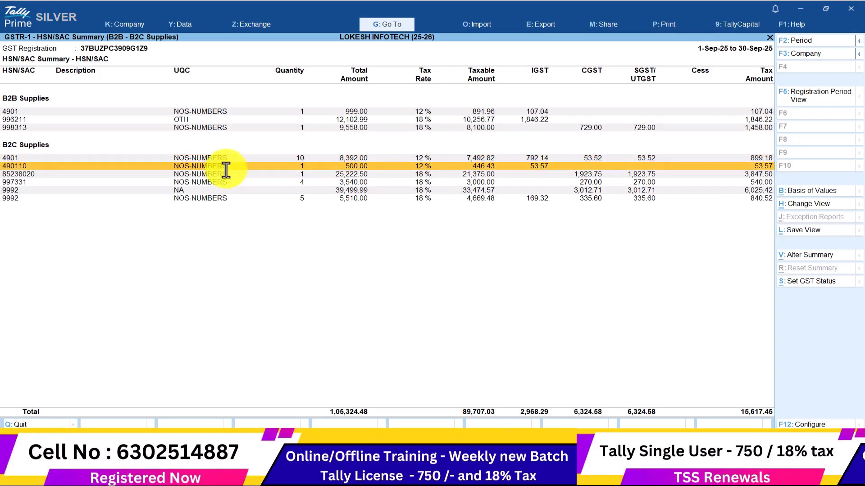
pyautogui.hotkey('alt', 'Tab')
pyautogui.write('490110')
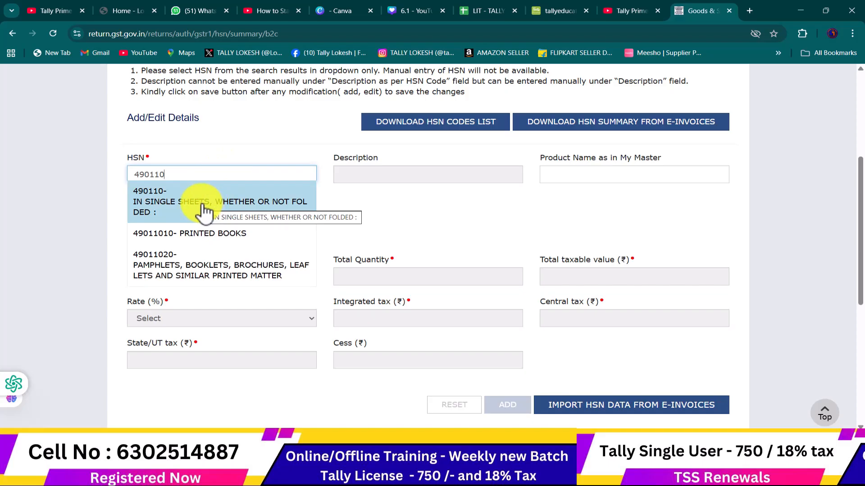
pyautogui.click(203, 210)
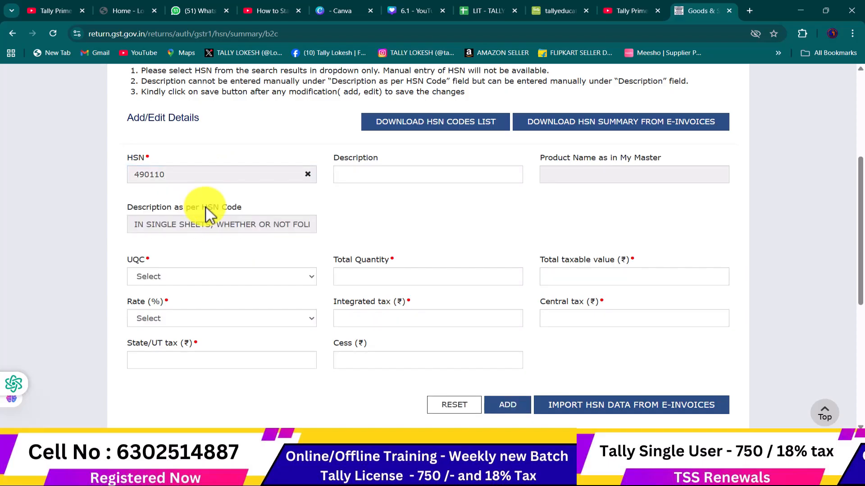
pyautogui.scroll(-2, 220, 212)
# Set the 490110 unit to NOS-NUMBERS and quantity to 1
pyautogui.click(226, 171)
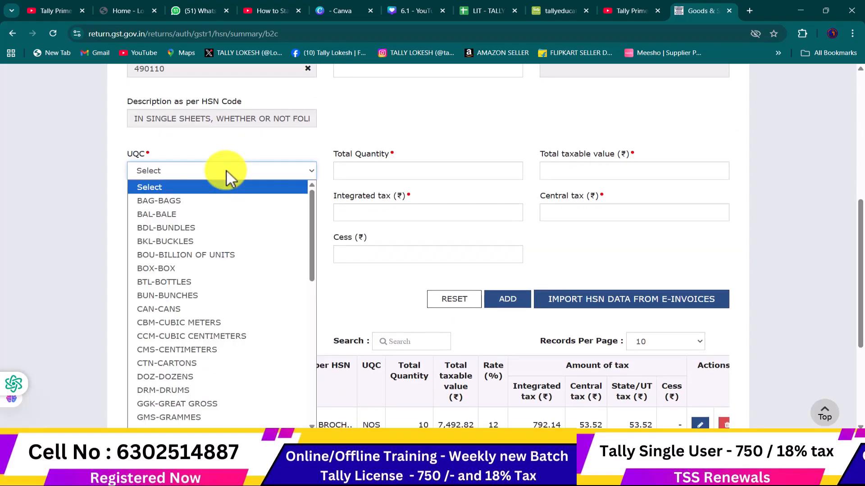
pyautogui.press('n')
pyautogui.press('Return')
pyautogui.click(370, 167)
pyautogui.hotkey('alt', 'Tab')
pyautogui.hotkey('alt', 'Tab')
pyautogui.write('1')
pyautogui.press('Tab')
# Enter taxable value 446.43 and integrated tax 53.57, then look at the 85238020 row in Tally
pyautogui.hotkey('alt', 'Tab')
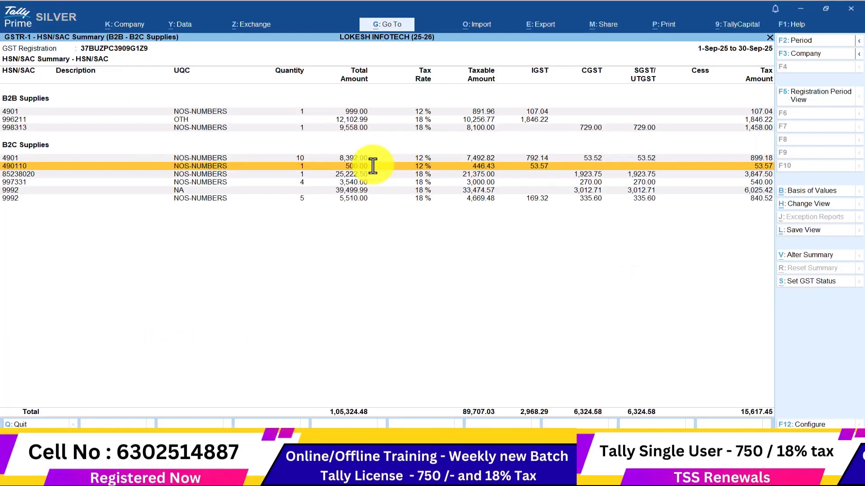
pyautogui.hotkey('alt', 'Tab')
pyautogui.write('446.')
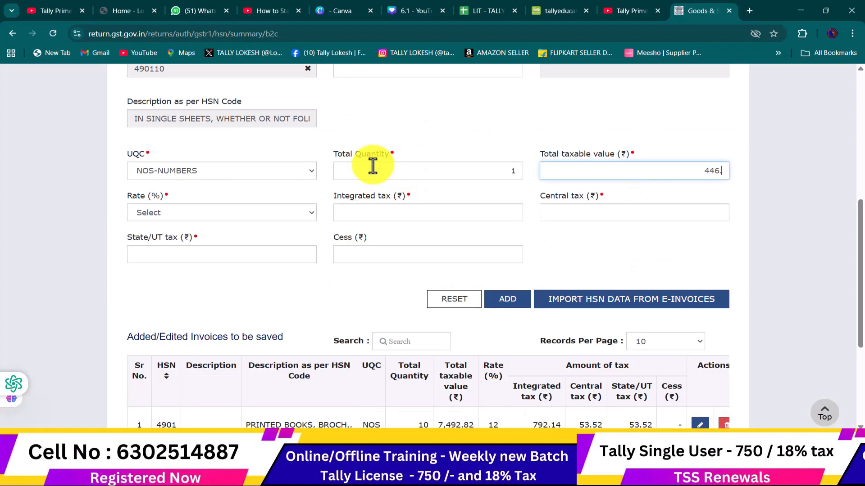
pyautogui.write('43')
pyautogui.hotkey('alt', 'Tab')
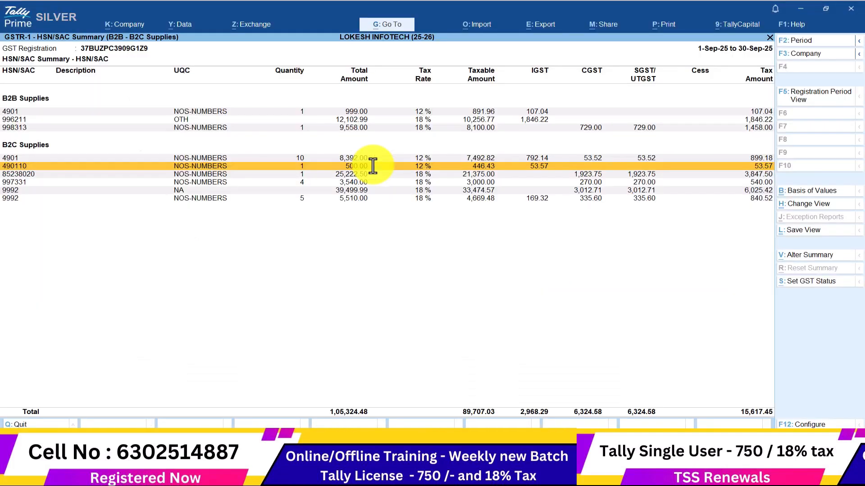
pyautogui.hotkey('alt', 'Tab')
pyautogui.click(365, 213)
pyautogui.write('53.57')
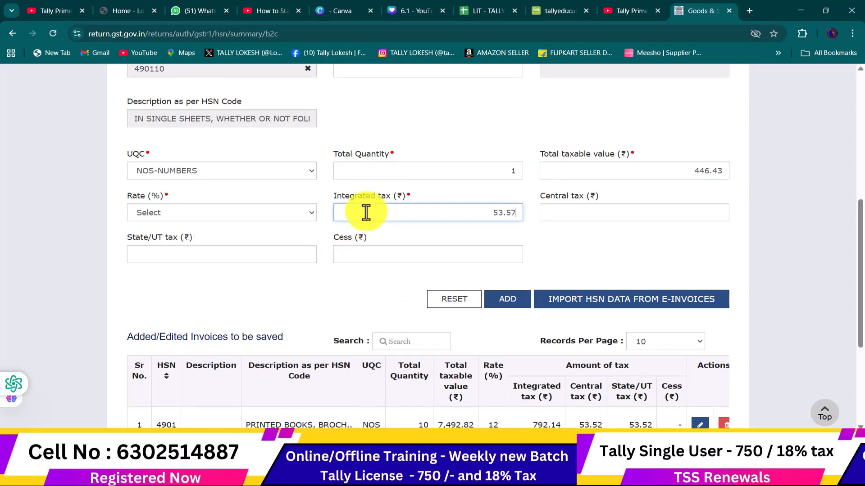
pyautogui.hotkey('alt', 'Tab')
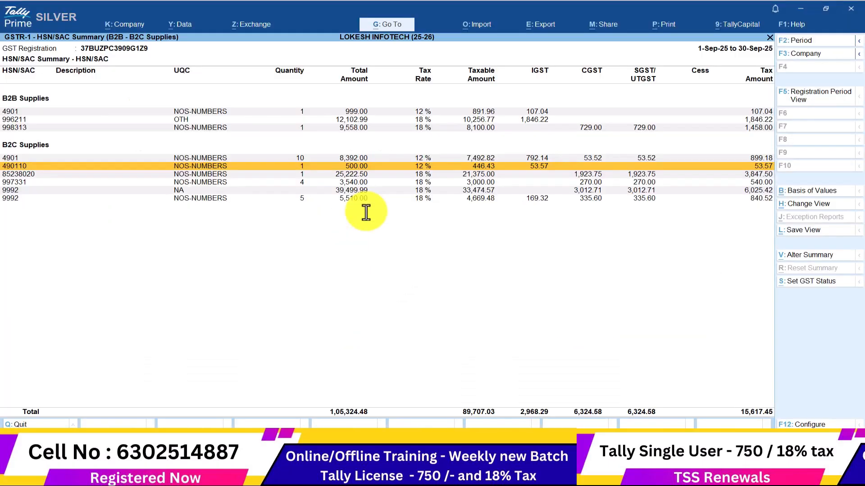
pyautogui.press('Down')
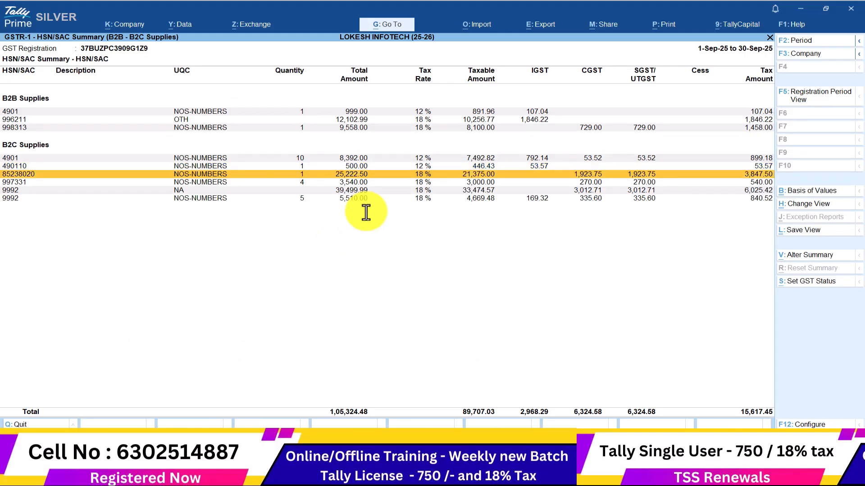
pyautogui.hotkey('alt', 'Tab')
pyautogui.scroll(5, 517, 313)
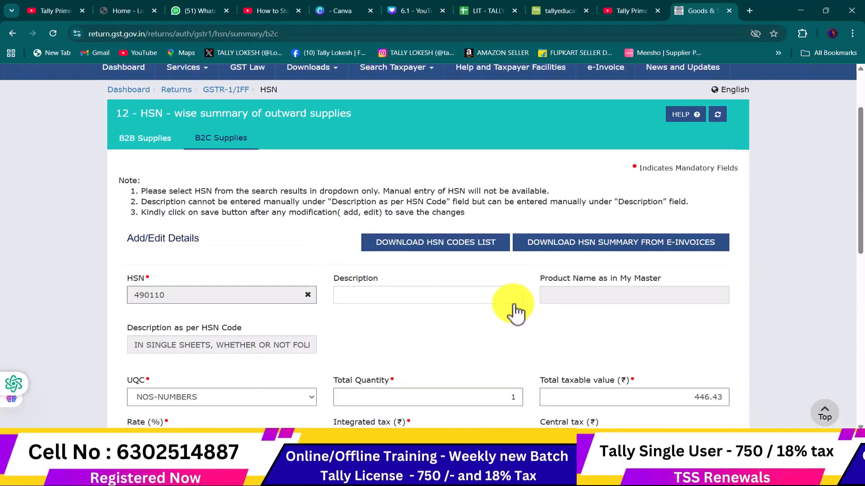